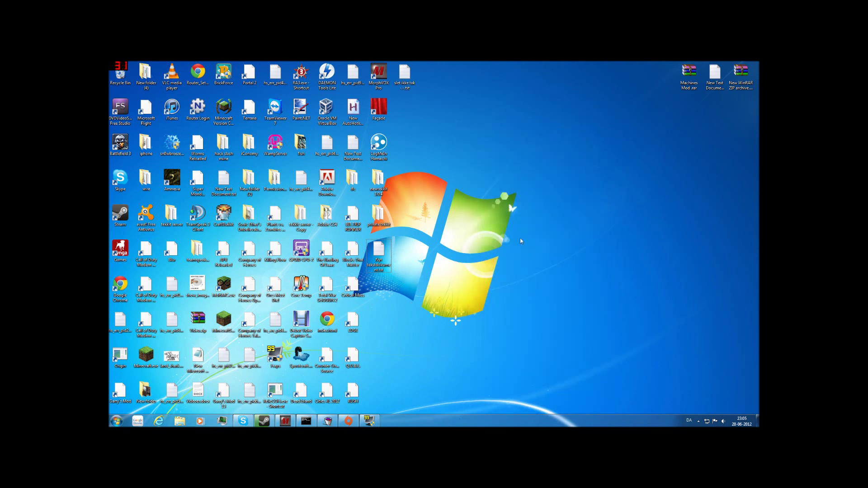
click(138, 421)
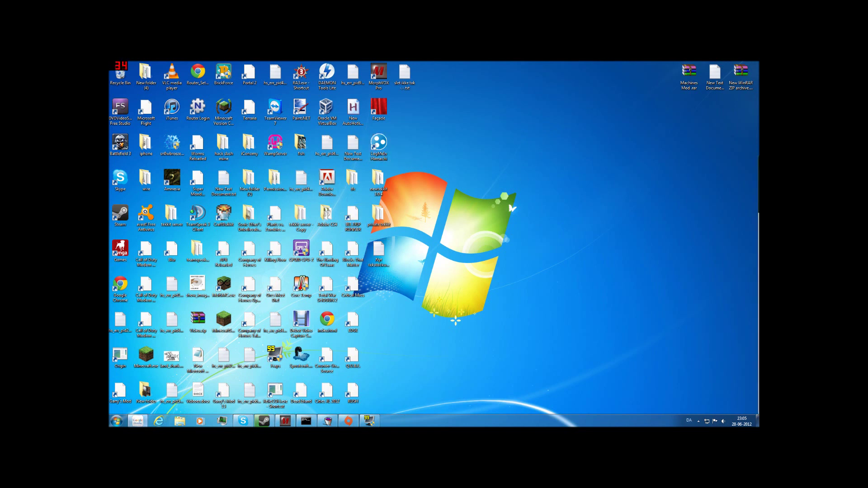
drag(759, 159, 375, 62)
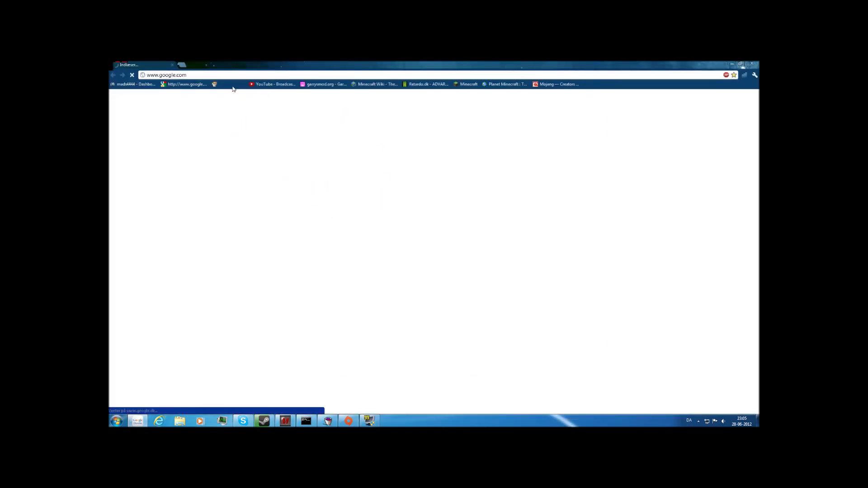
click(167, 75)
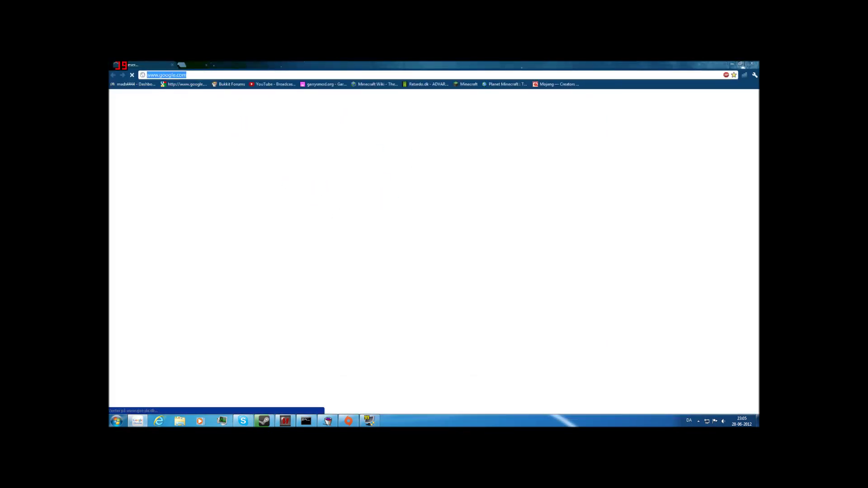
text(t)
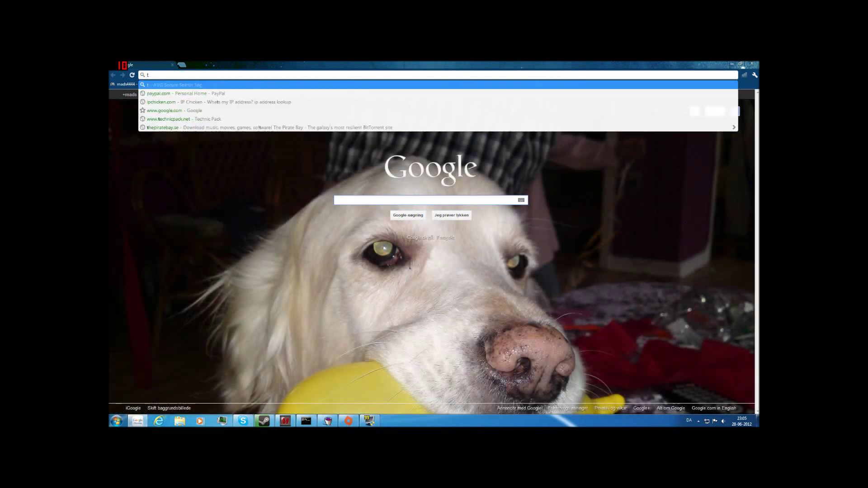
key(Down)
key(Down)
key(Down)
key(Down)
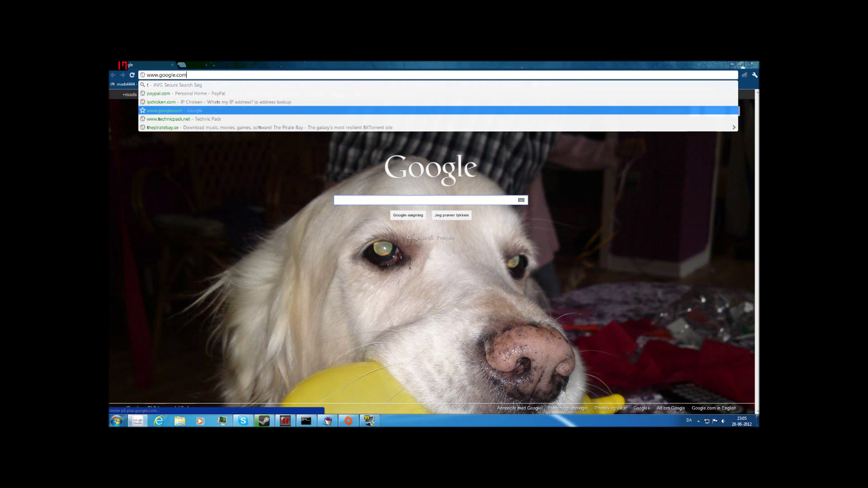
key(Return)
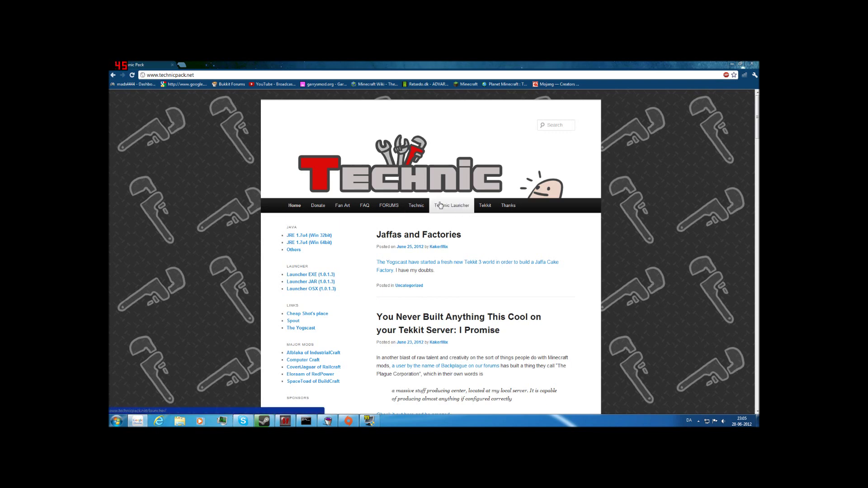
Step: Download the 3.0.4 server zip from the website's Tekkit page
click(479, 208)
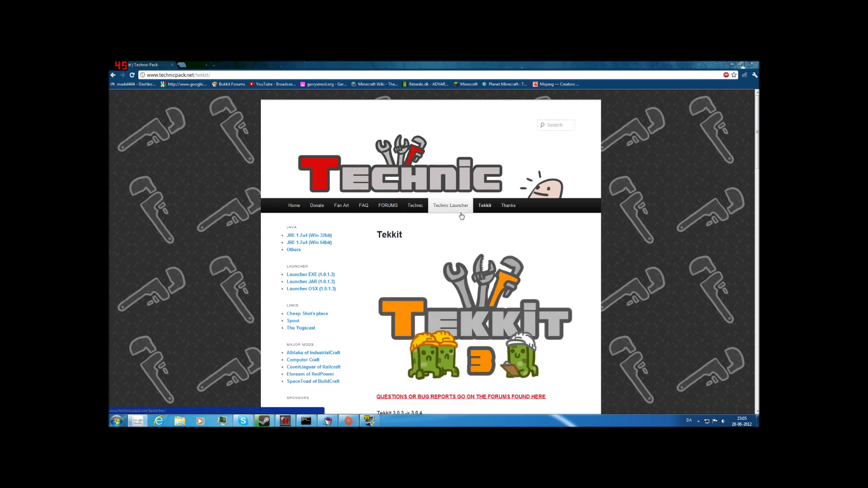
scroll(461, 217, down, 4)
scroll(441, 299, down, 5)
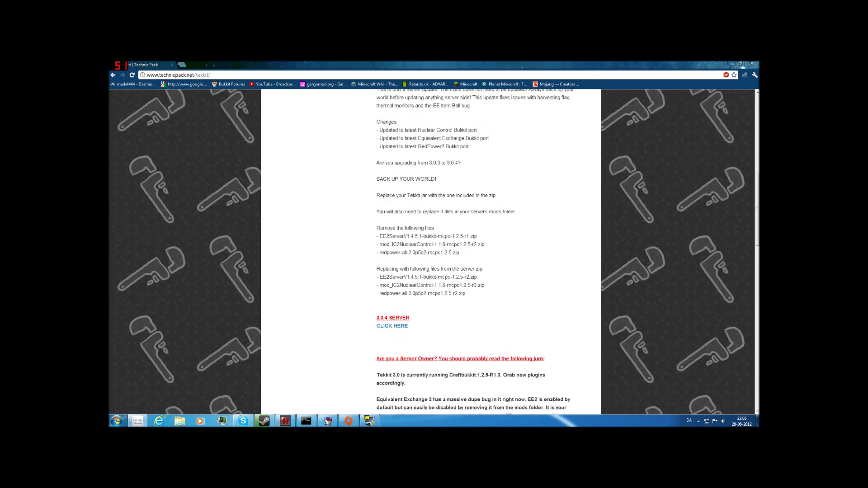
click(391, 292)
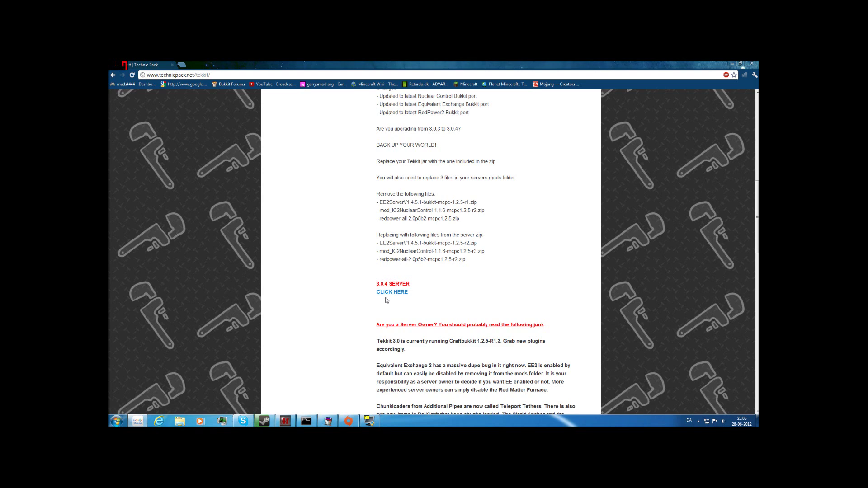
click(389, 293)
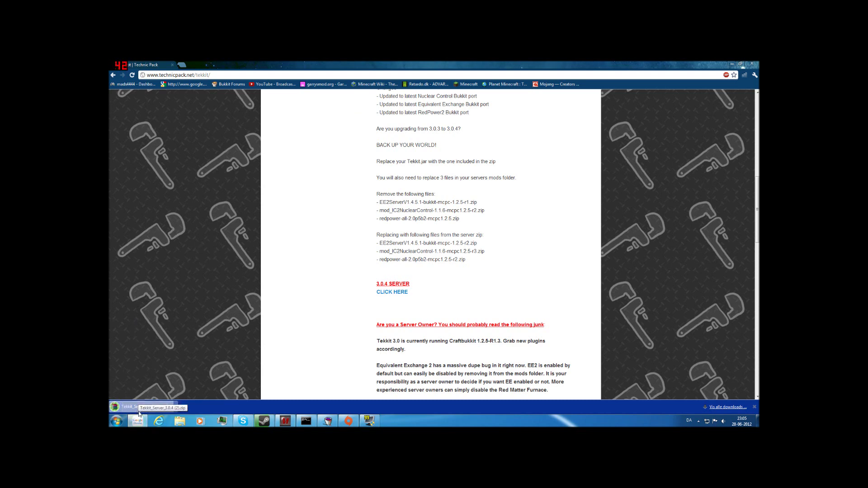
Step: Open the downloaded Tekkit_Server_3.0.4 (2).zip in WinRAR and close the web browser behind it
click(130, 410)
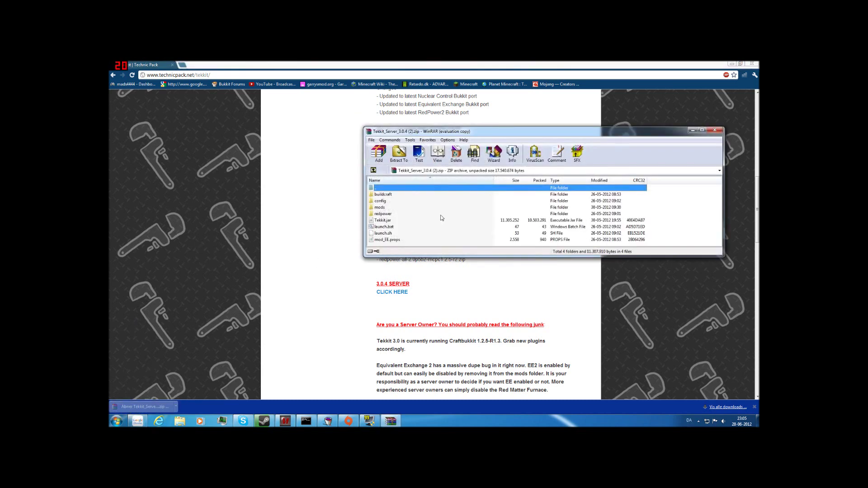
click(714, 130)
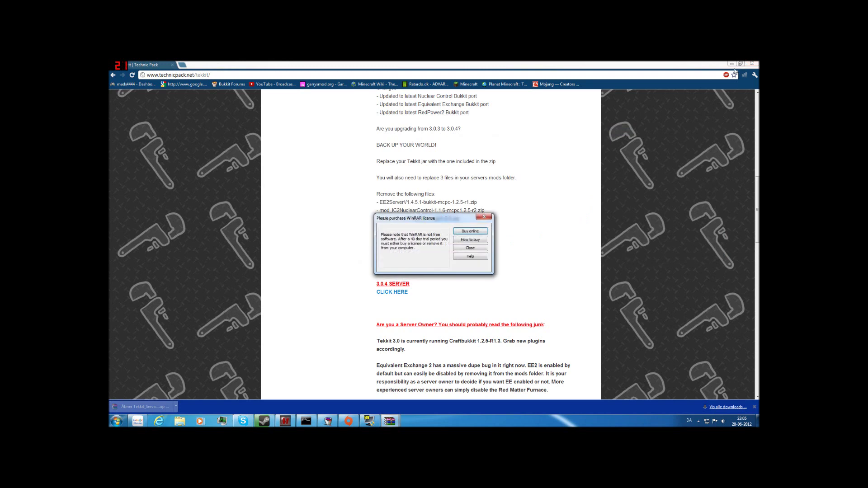
click(483, 217)
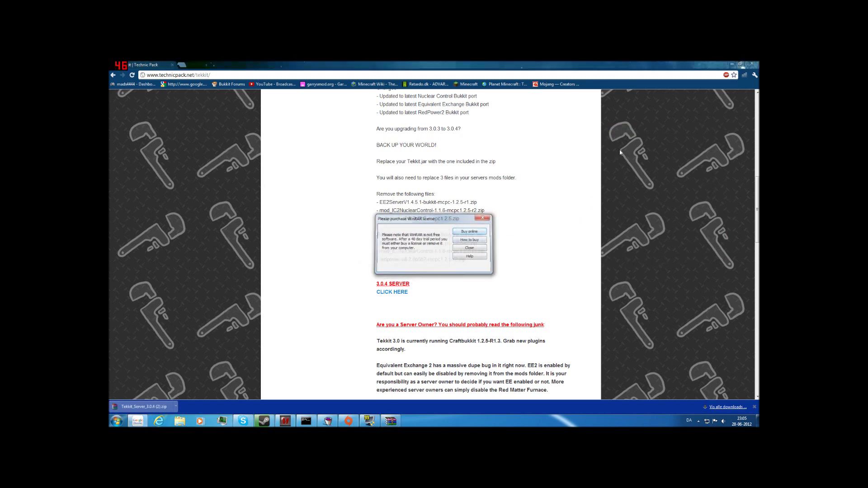
click(751, 65)
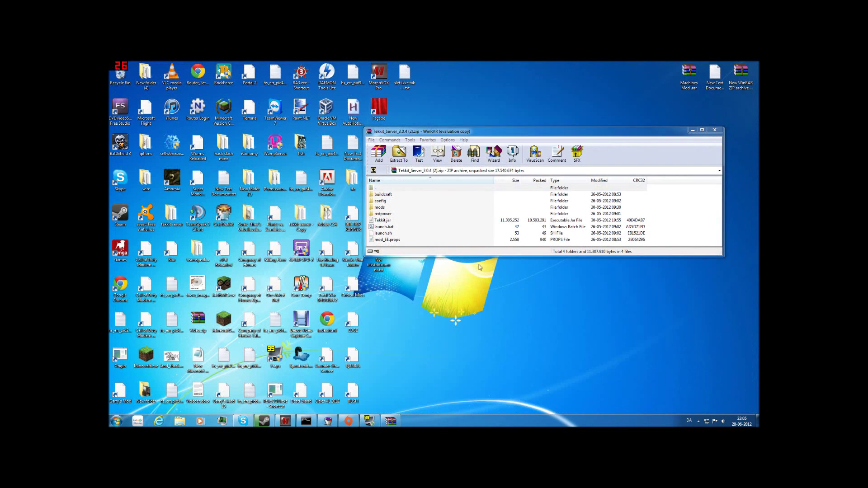
Step: Create a new desktop folder named "tekkit youtube test"
click(416, 208)
click(509, 288)
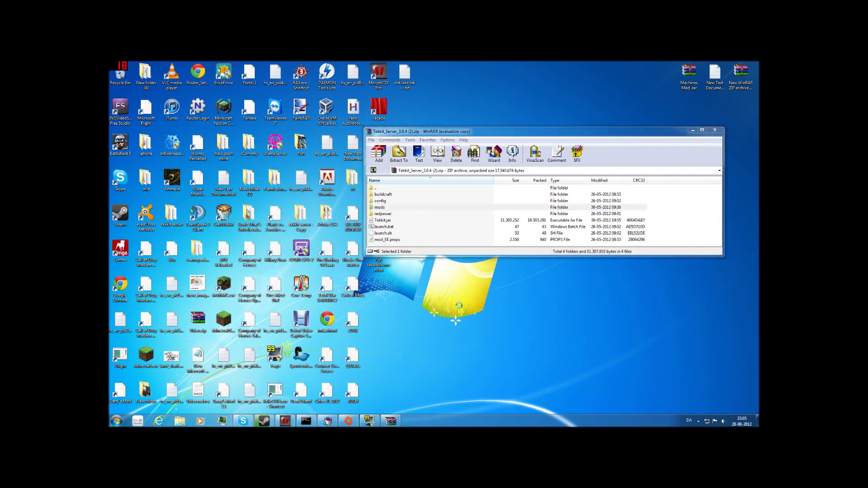
right_click(492, 288)
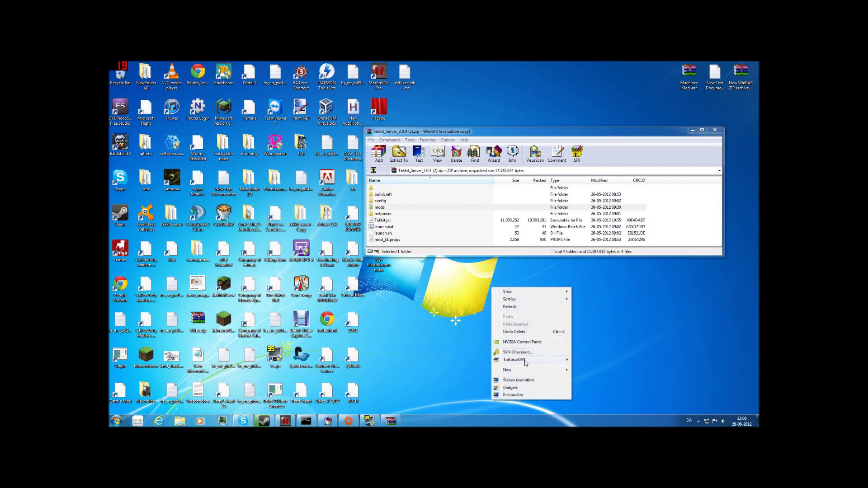
mouse_move(526, 370)
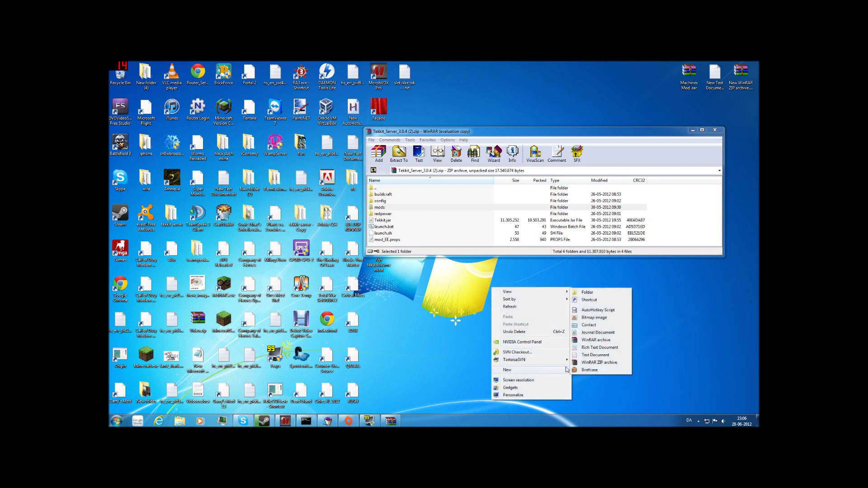
click(593, 293)
text(tekkit)
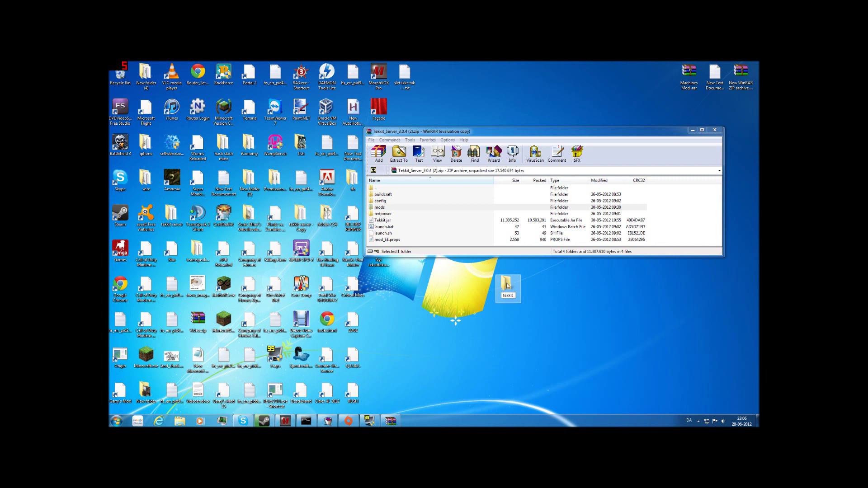
text( youtube test)
key(Return)
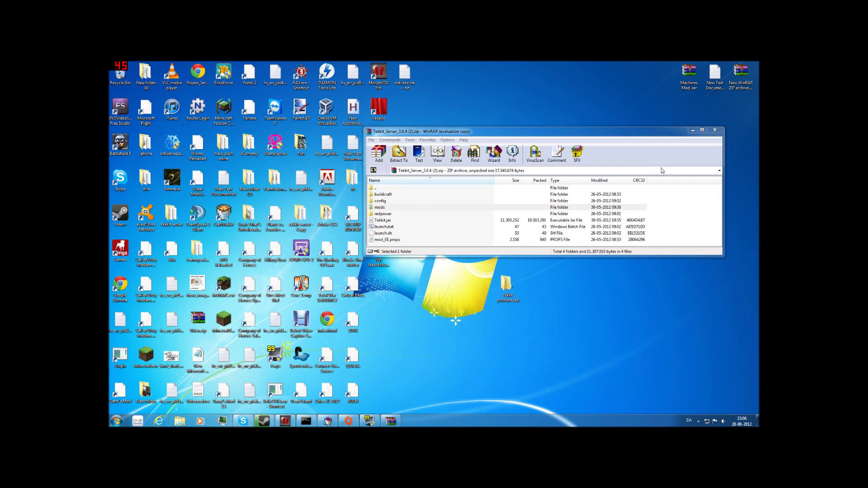
Step: Extract all files from the Tekkit server archive into the "tekkit youtube test" folder and move that folder higher on the desktop
drag(661, 189, 408, 370)
drag(465, 220, 507, 289)
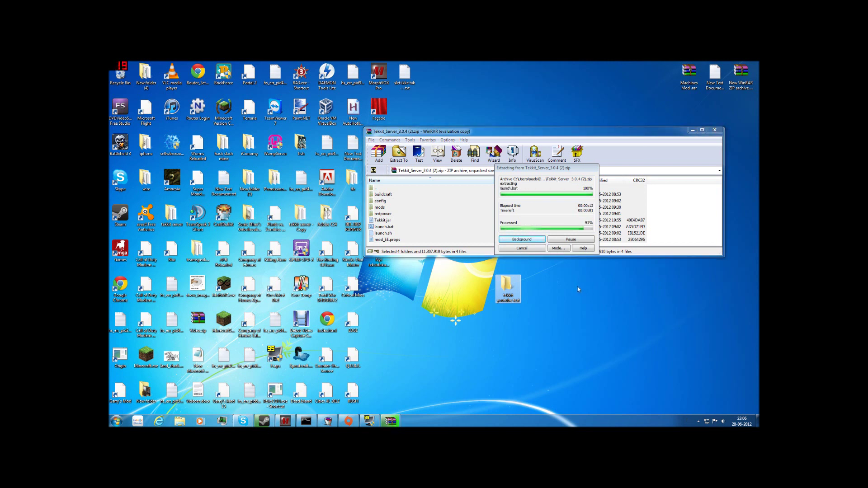
drag(551, 275, 473, 314)
click(714, 130)
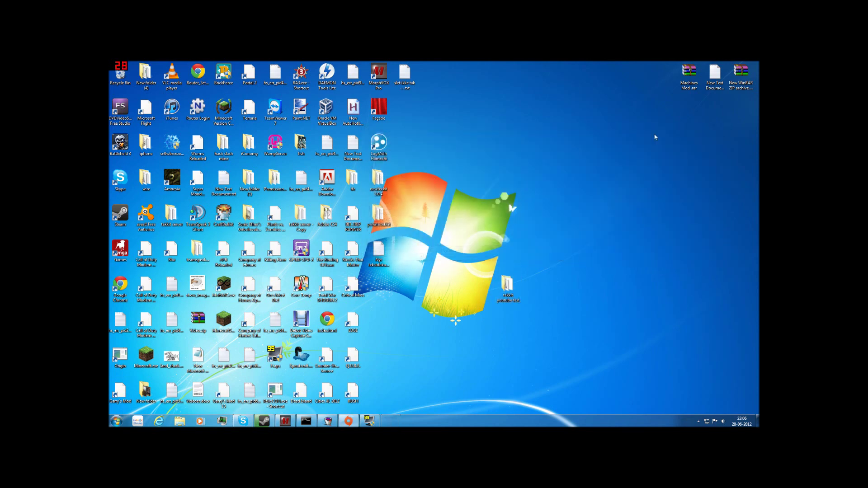
drag(513, 287, 539, 185)
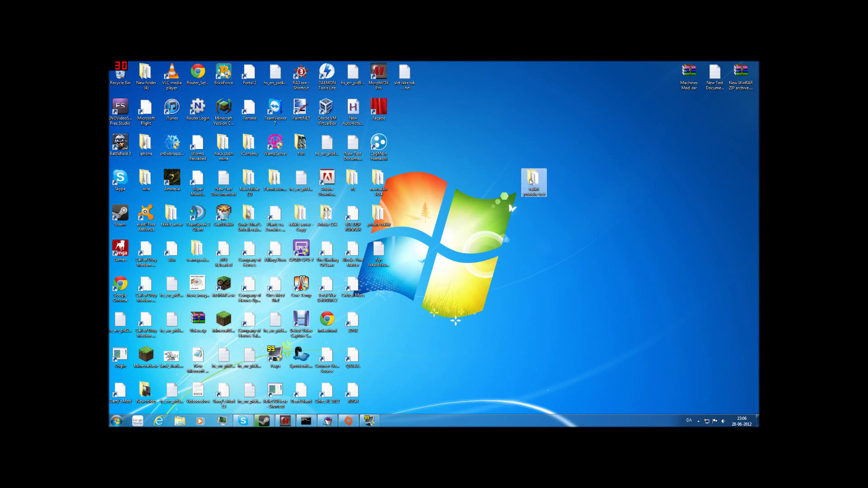
click(504, 214)
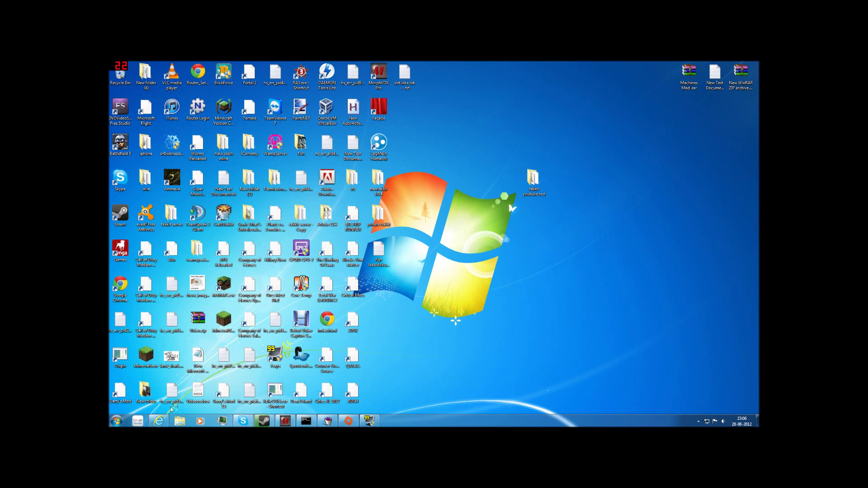
Step: Open Internet Explorer, and launch a Command Prompt with cmd
click(159, 421)
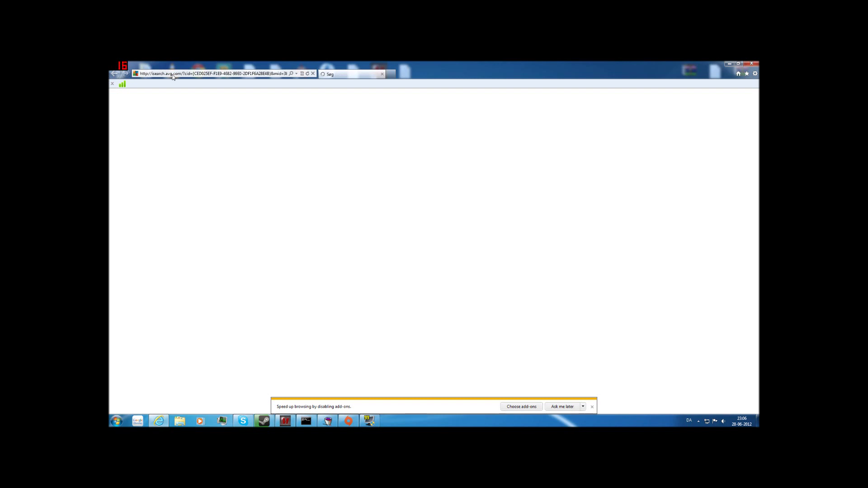
click(172, 75)
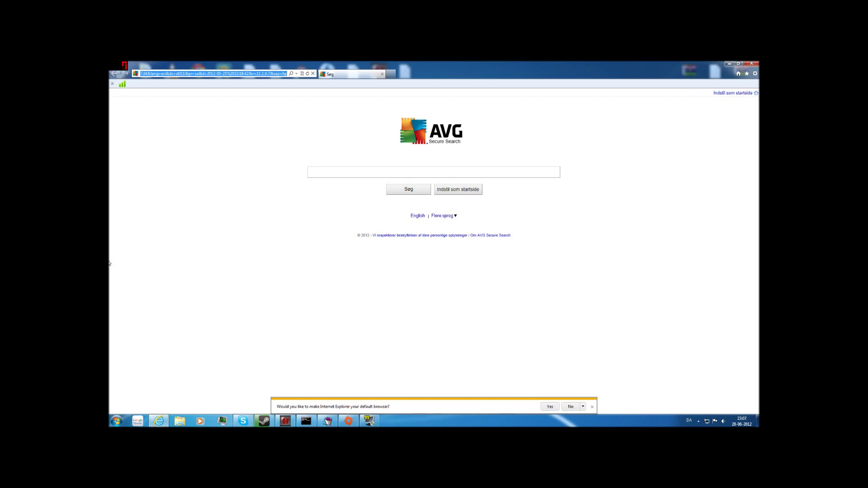
click(113, 423)
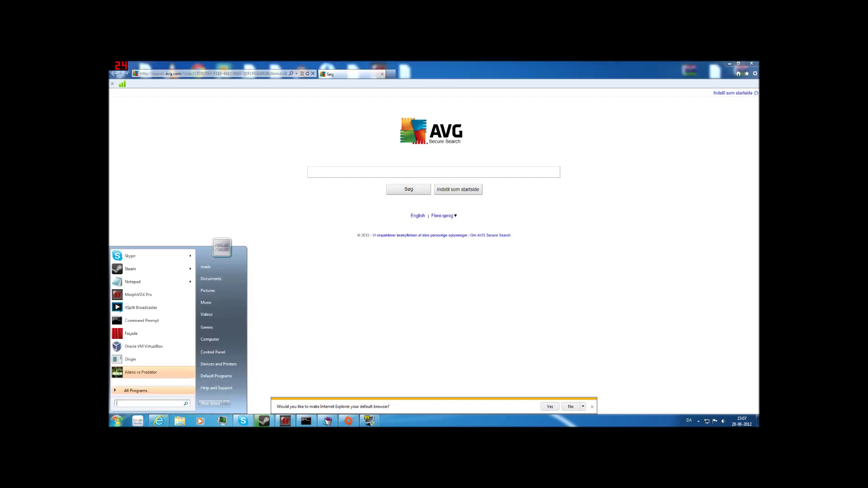
text(cmd)
key(Return)
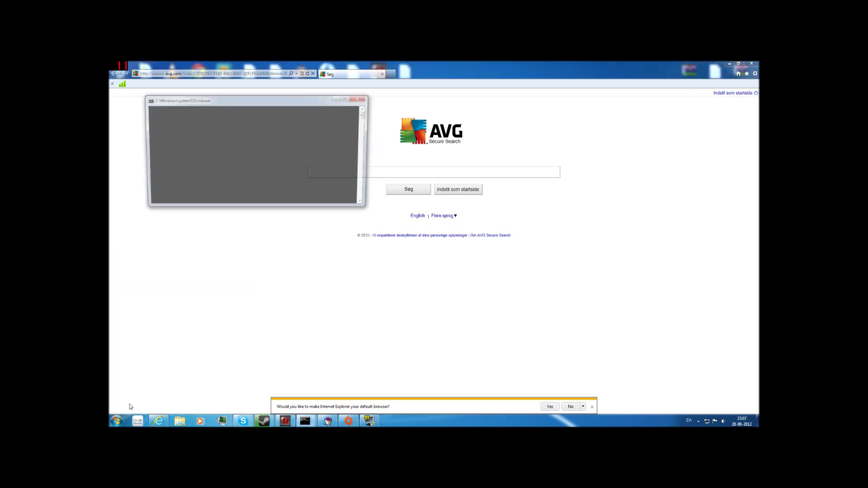
Step: Run ipconfig and look up the default gateway of the Local Area Connection adapter
text(ipconfig)
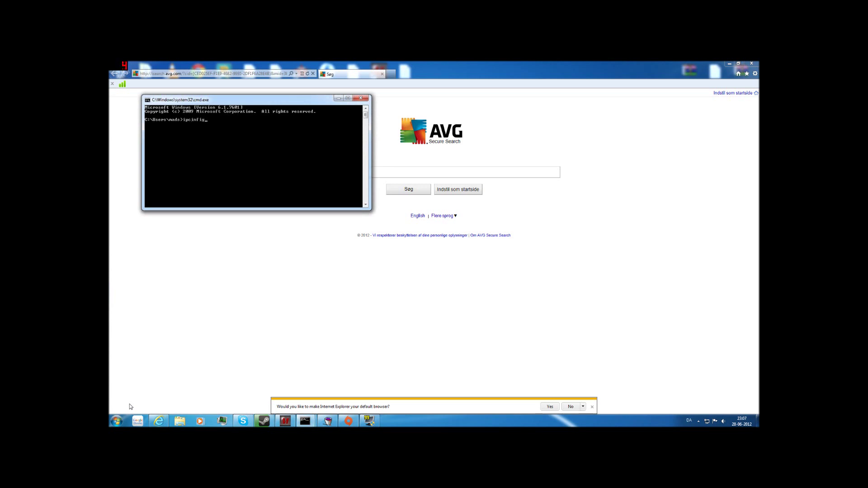
key(Return)
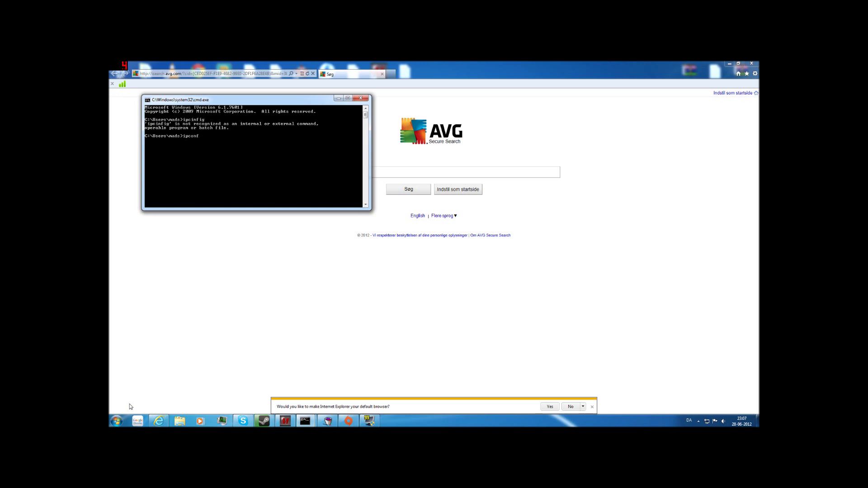
key(Return)
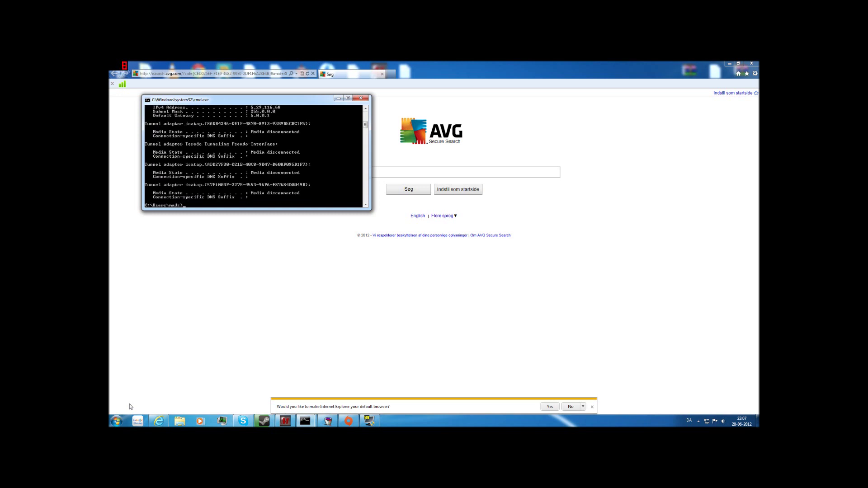
scroll(268, 175, up, 9)
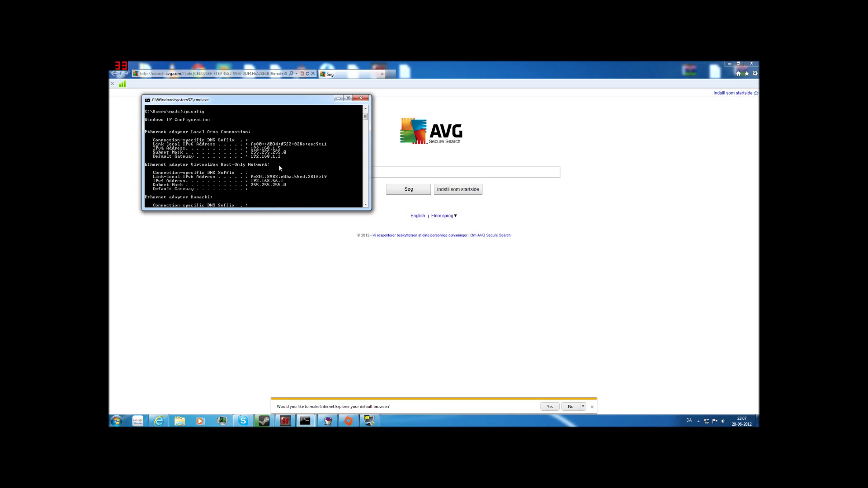
scroll(284, 160, down, 1)
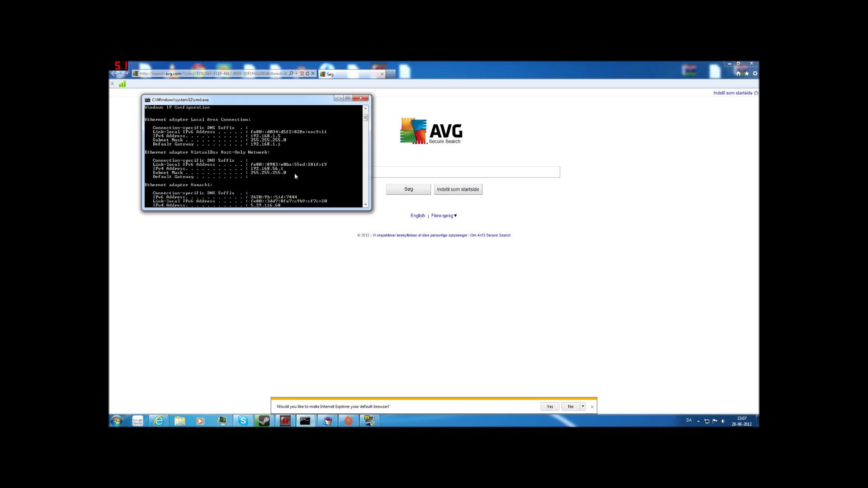
scroll(158, 153, up, 3)
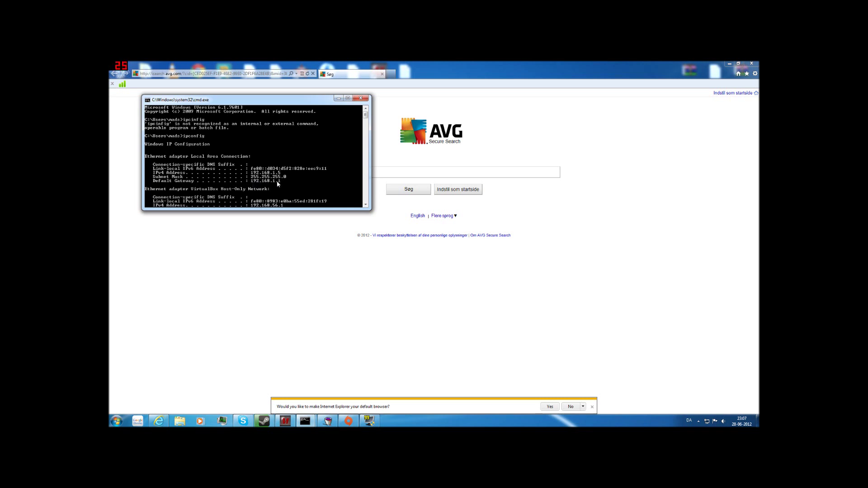
Step: Go to the router's address 192.168.1.1 in Internet Explorer
click(217, 84)
click(217, 73)
text(192.168.1.1/)
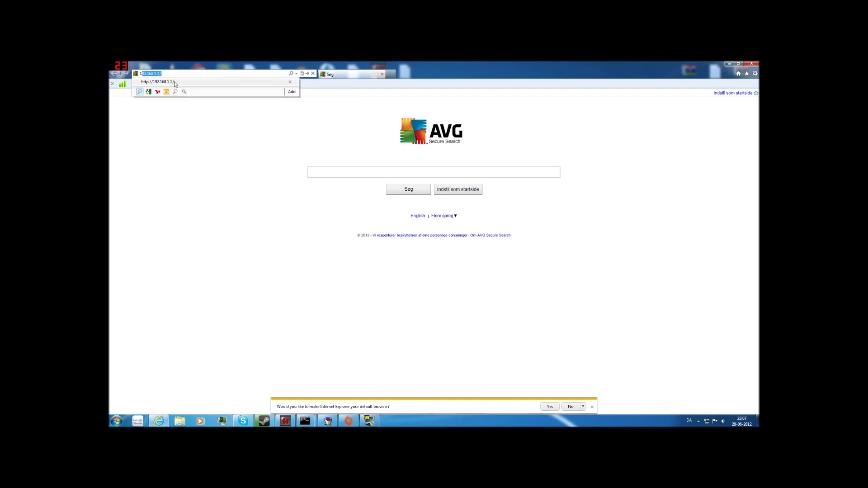
key(Return)
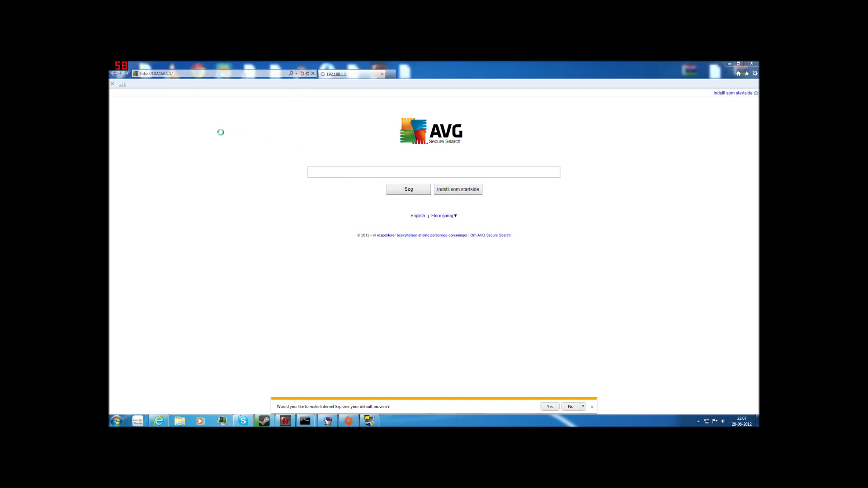
Step: Enter the router's admin password in the Windows Security login dialog
drag(409, 198, 384, 193)
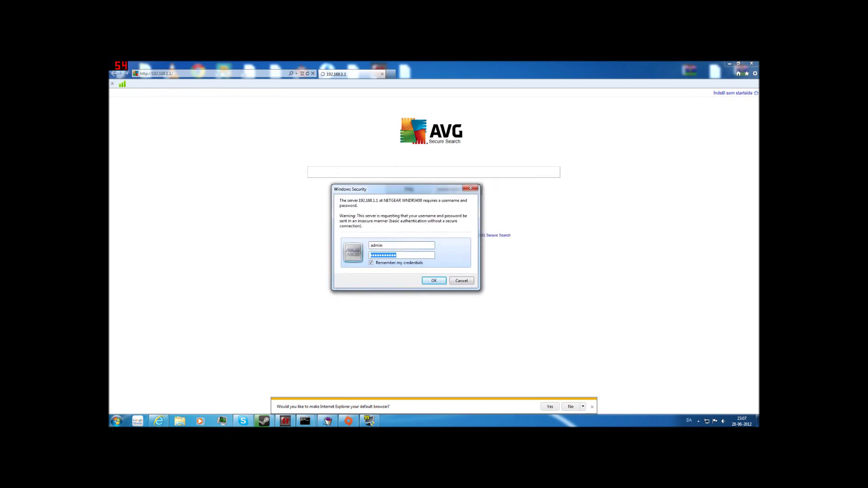
text(****)
click(407, 256)
double_click(402, 255)
key(End)
mouse_move(406, 255)
mouse_down()
mouse_move(398, 255)
mouse_move(406, 255)
mouse_up()
key(ctrl+a)
Step: Switch to Chrome, place its window beside the login dialog, and find and open portforward.com through a Google search for portforward
click(144, 421)
drag(434, 66, 590, 76)
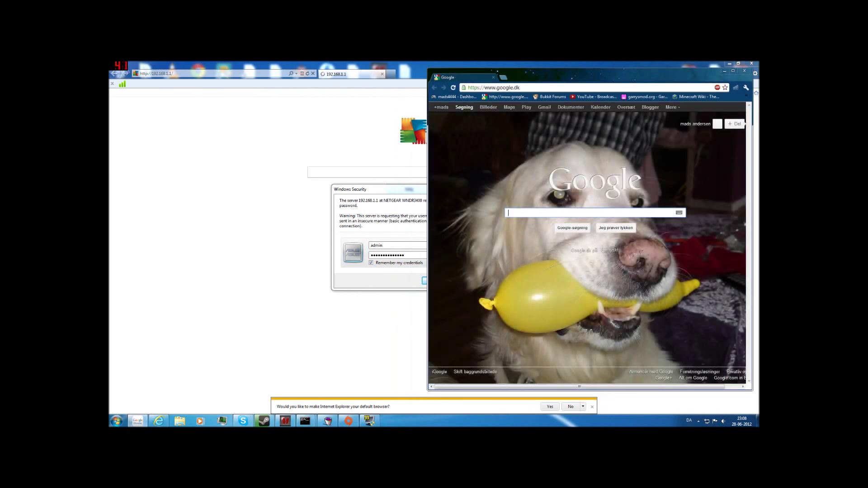
text(poprt)
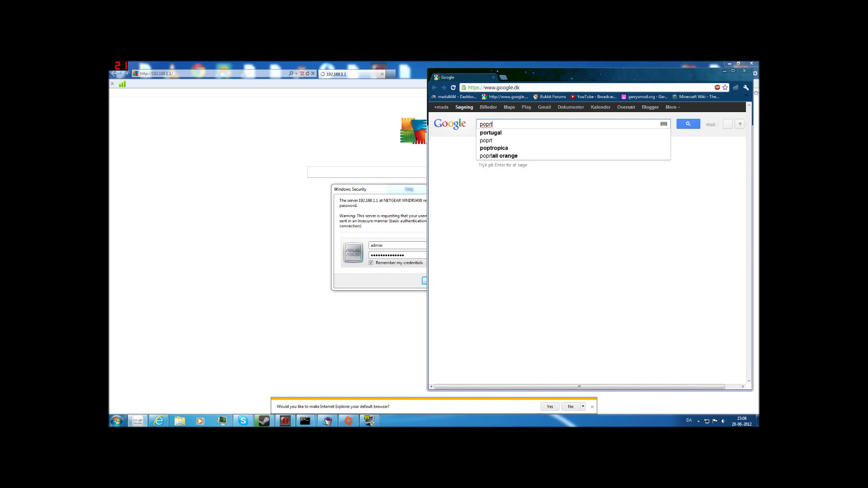
key(BackSpace)
key(BackSpace)
key(BackSpace)
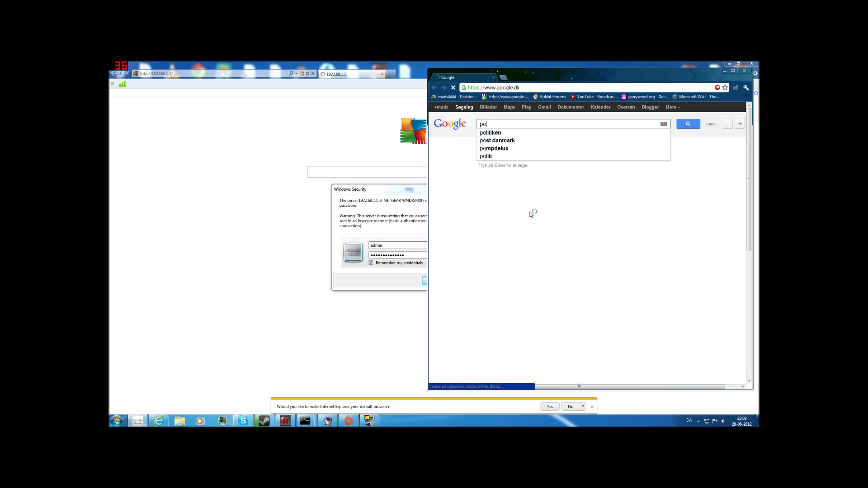
text(rtforward)
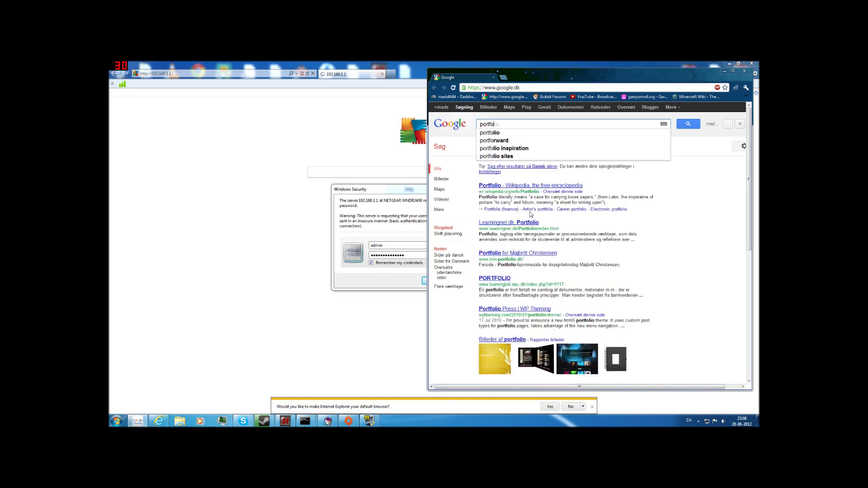
click(513, 186)
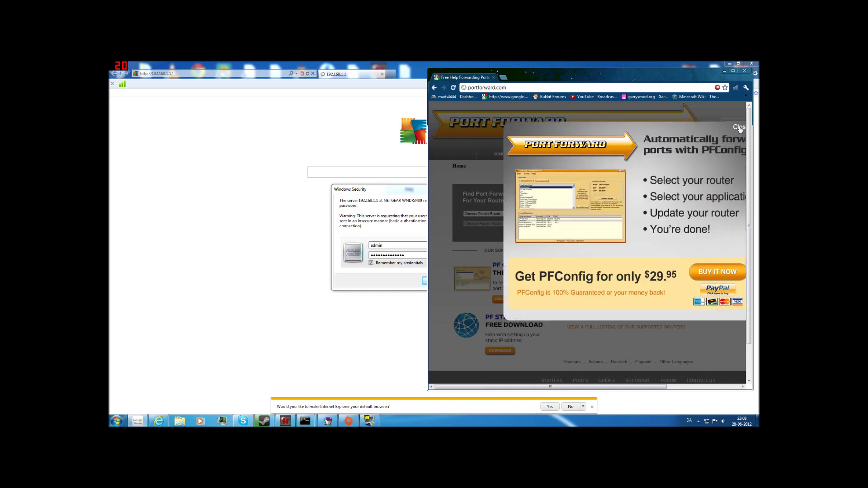
Step: Dismiss the PFConfig advertisement and open the Netgear list in the router port forwarding guides
click(735, 128)
mouse_move(594, 155)
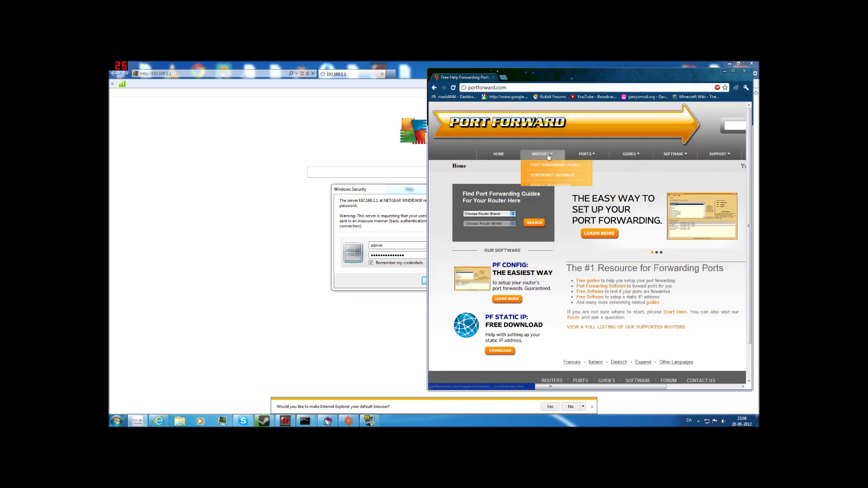
mouse_move(555, 155)
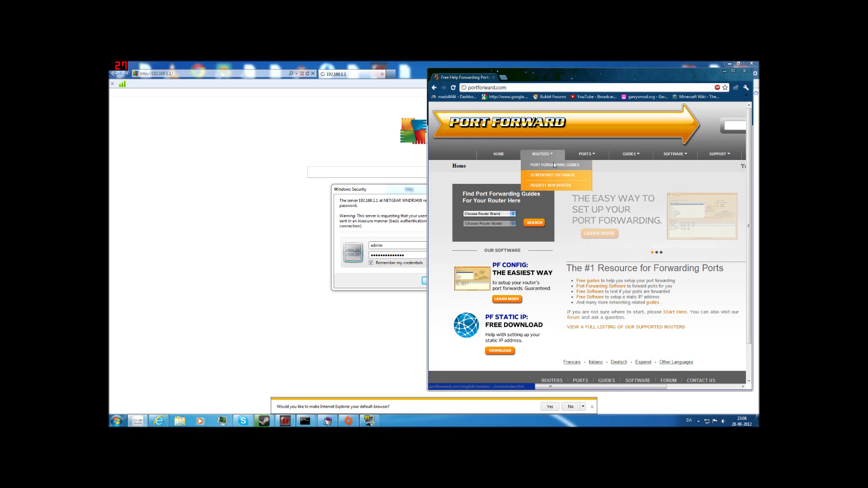
click(556, 176)
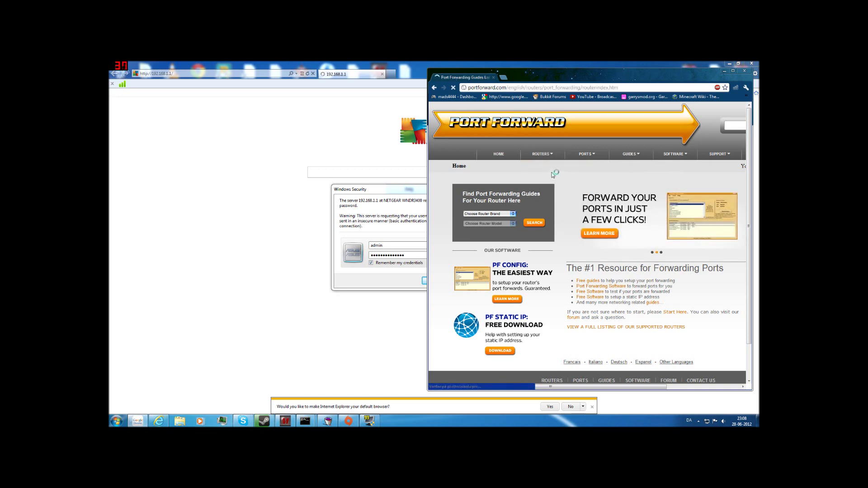
scroll(677, 250, down, 1)
scroll(677, 250, down, 20)
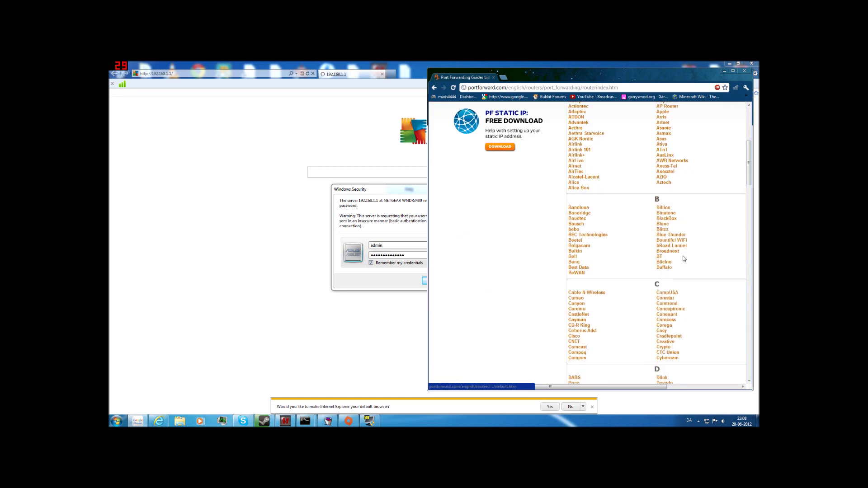
scroll(693, 270, up, 2)
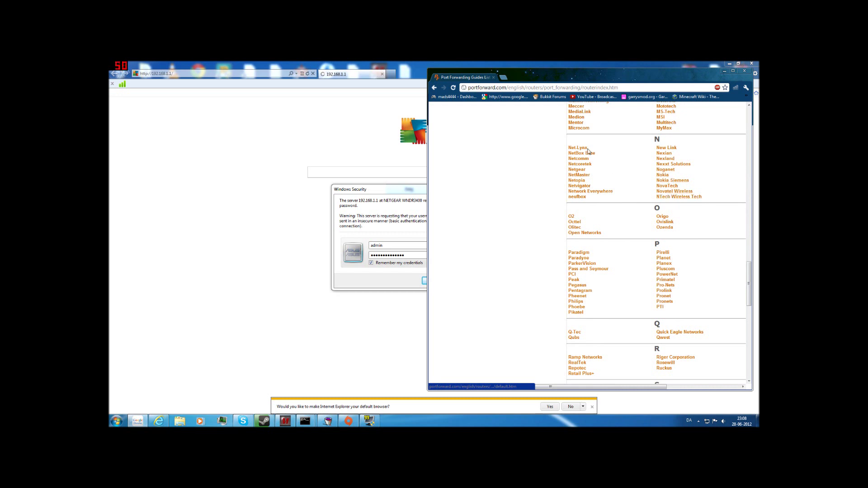
click(578, 171)
Step: Choose the Netgear WGR614v7 model and open its Minecraft Server guide
scroll(660, 299, down, 1)
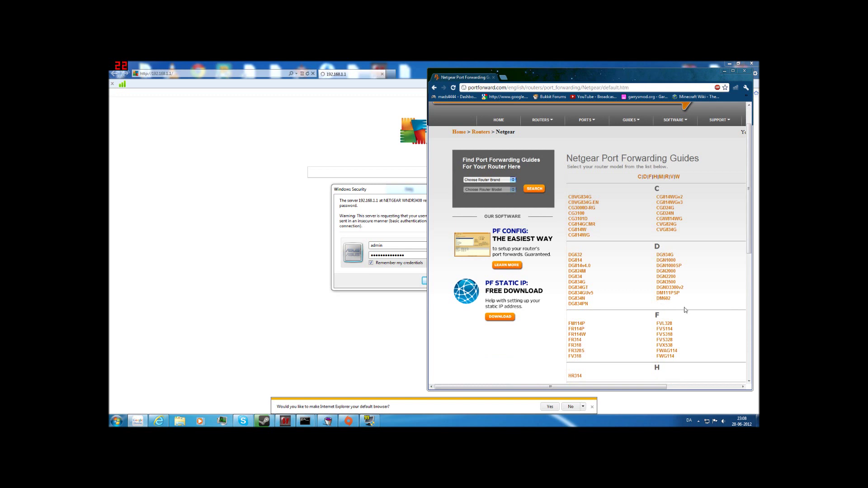
scroll(602, 204, down, 6)
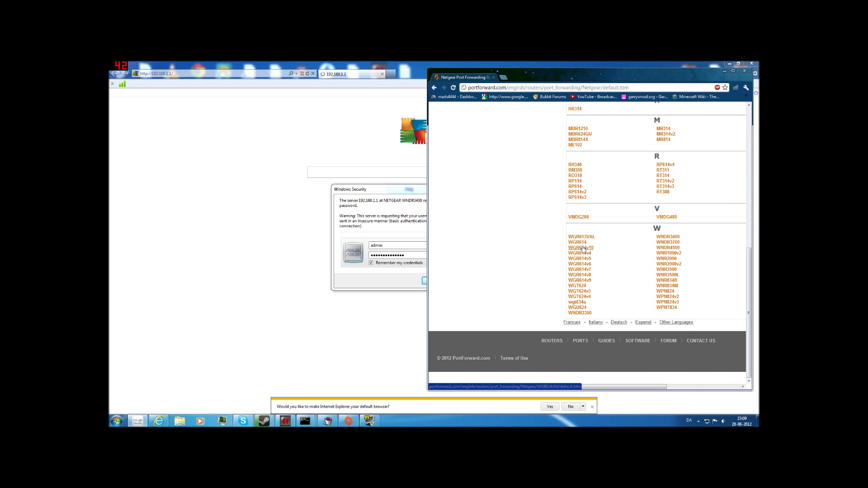
click(580, 269)
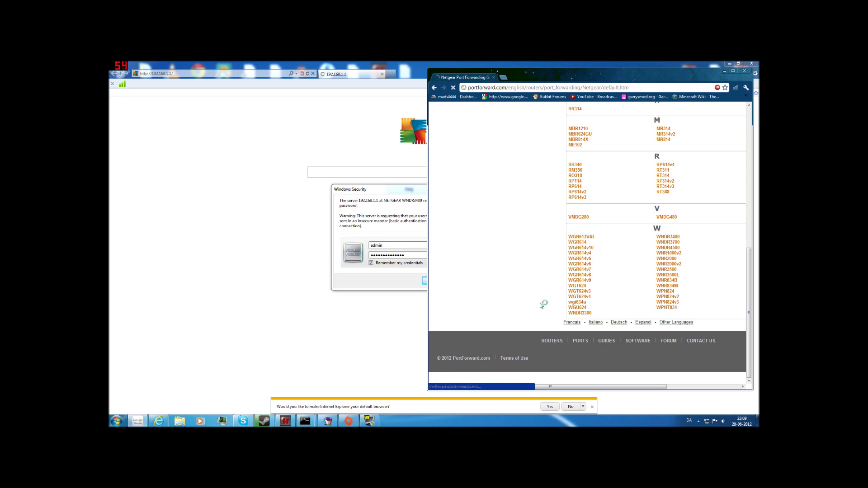
scroll(588, 233, down, 4)
scroll(588, 232, up, 4)
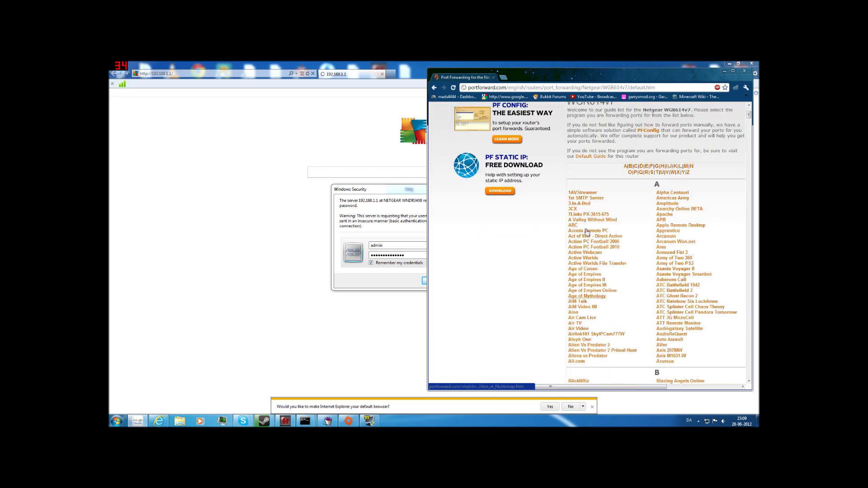
scroll(629, 284, down, 20)
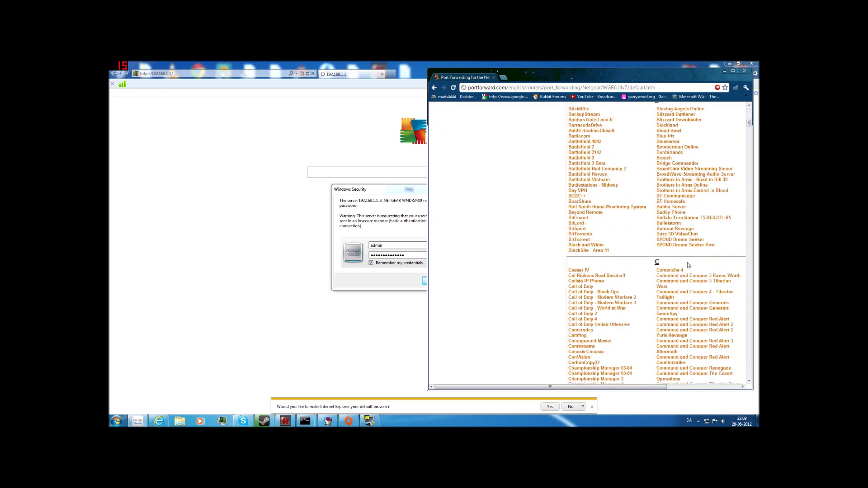
scroll(629, 284, up, 15)
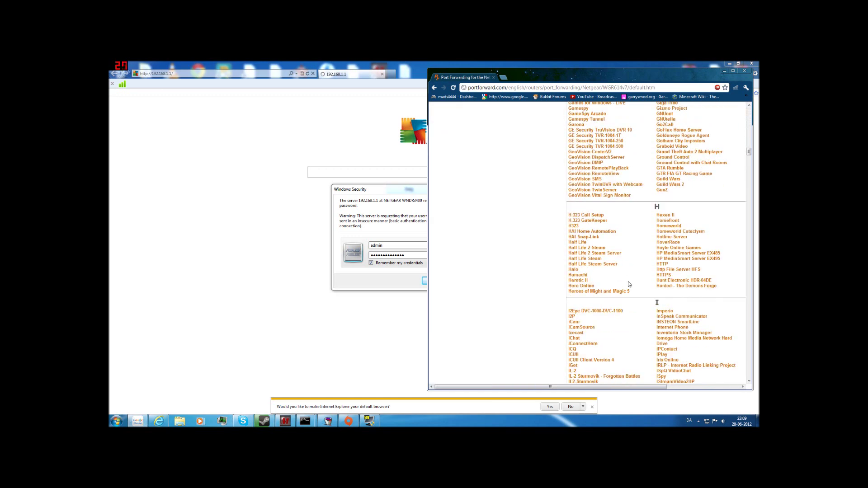
scroll(629, 284, down, 20)
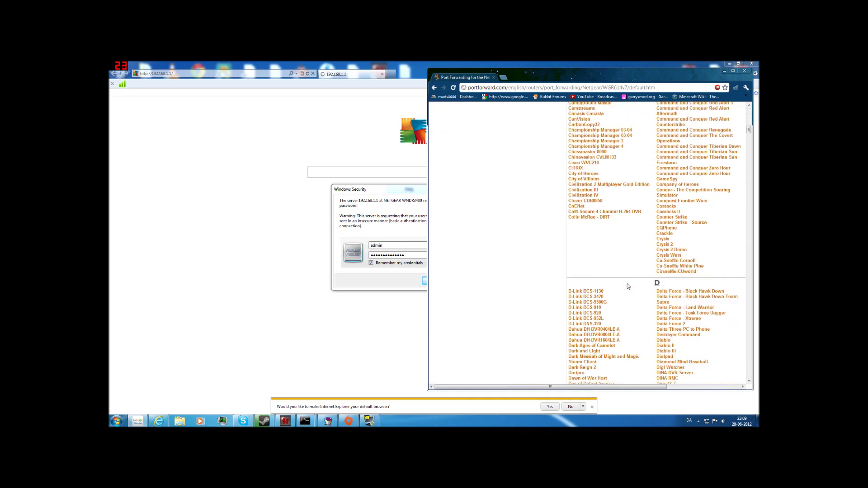
scroll(646, 261, down, 8)
scroll(649, 260, up, 9)
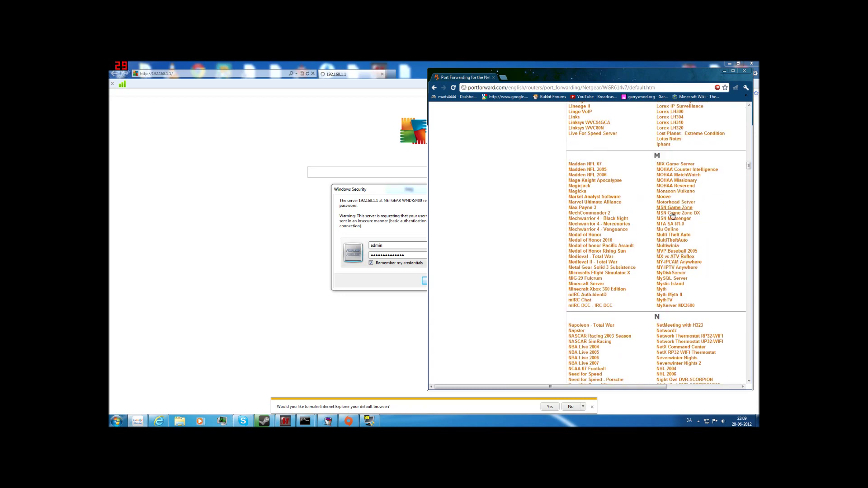
click(588, 284)
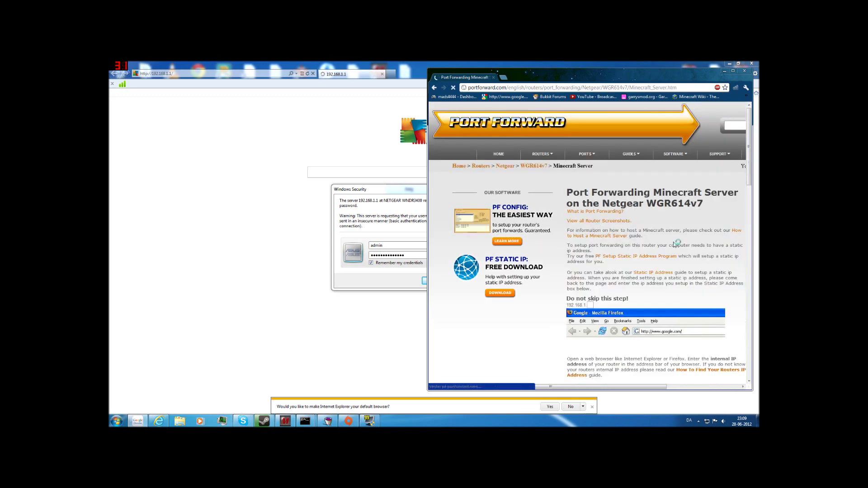
Step: Read the Minecraft Server guide through to the Entry #1 port settings, and minimize the browser
scroll(682, 241, down, 10)
scroll(680, 239, down, 6)
scroll(690, 243, down, 5)
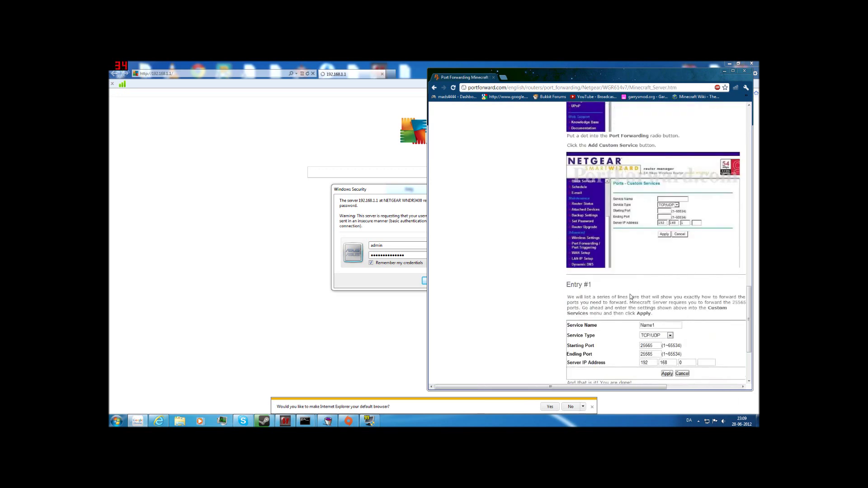
click(724, 71)
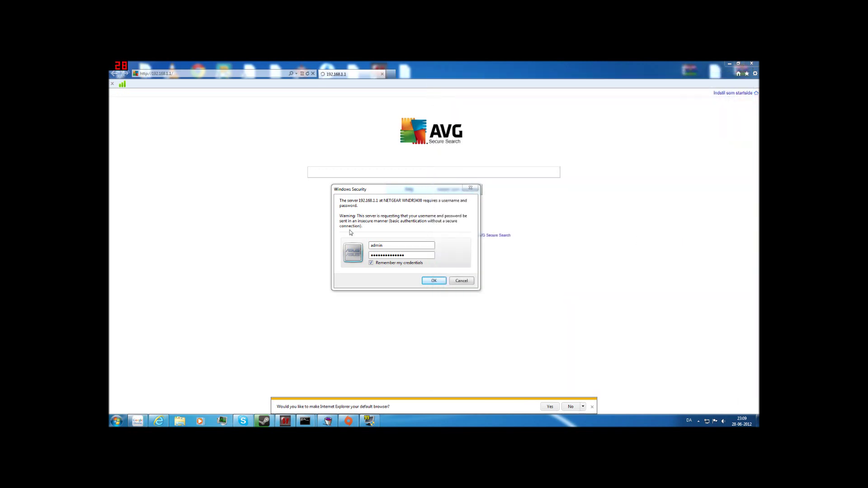
Step: Log in to the router and open the form for adding a custom service under Port Forwarding / Port Triggering
click(433, 280)
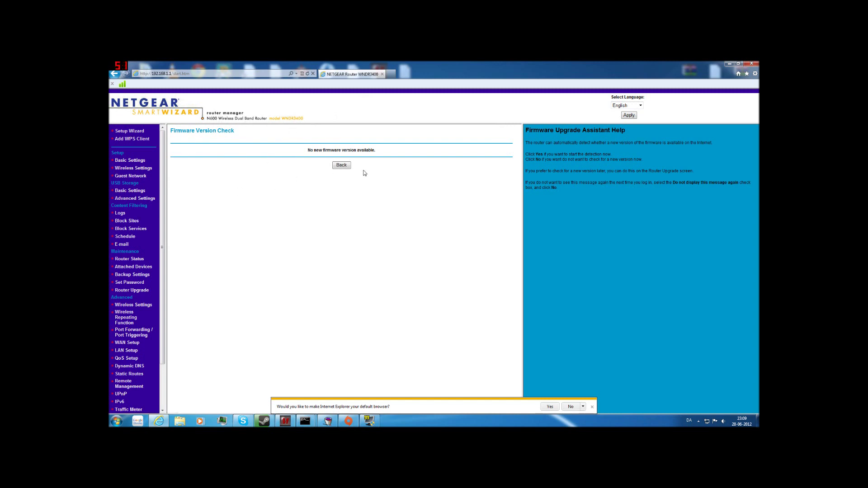
click(341, 165)
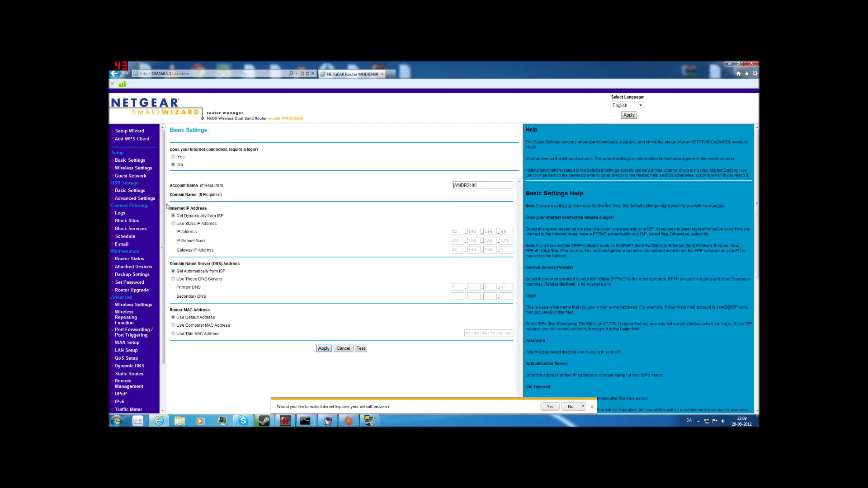
scroll(134, 289, down, 2)
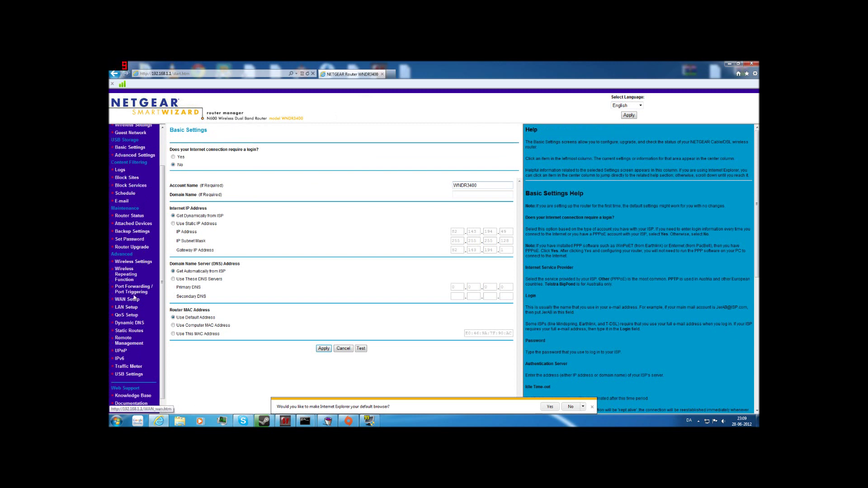
click(131, 289)
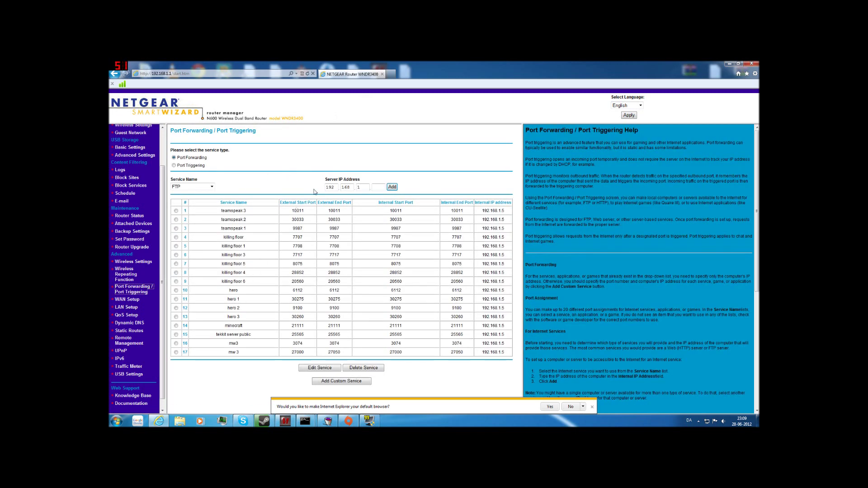
click(351, 382)
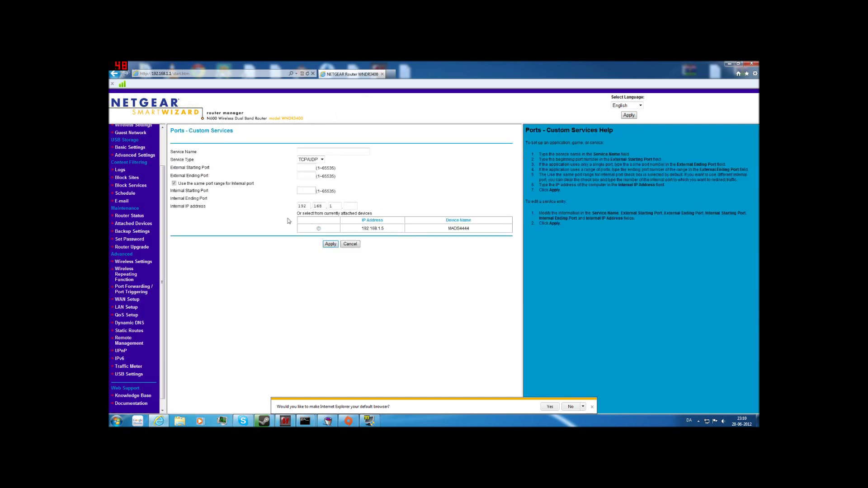
Step: Look up the computer's IPv4 address in the open ipconfig Command Prompt window, and return to the custom service form
click(117, 421)
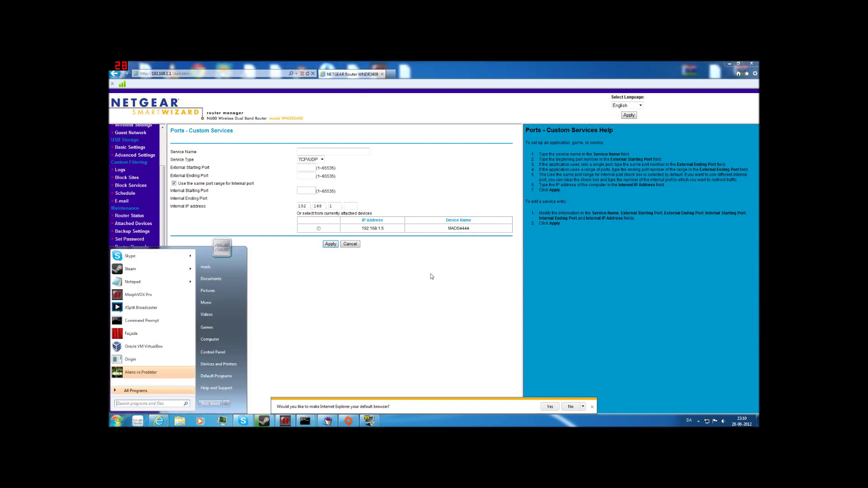
click(159, 404)
click(369, 420)
click(306, 421)
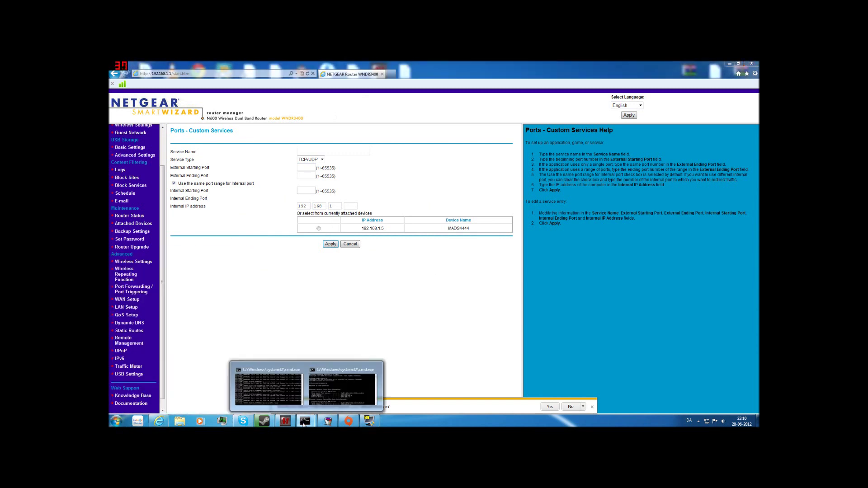
click(328, 391)
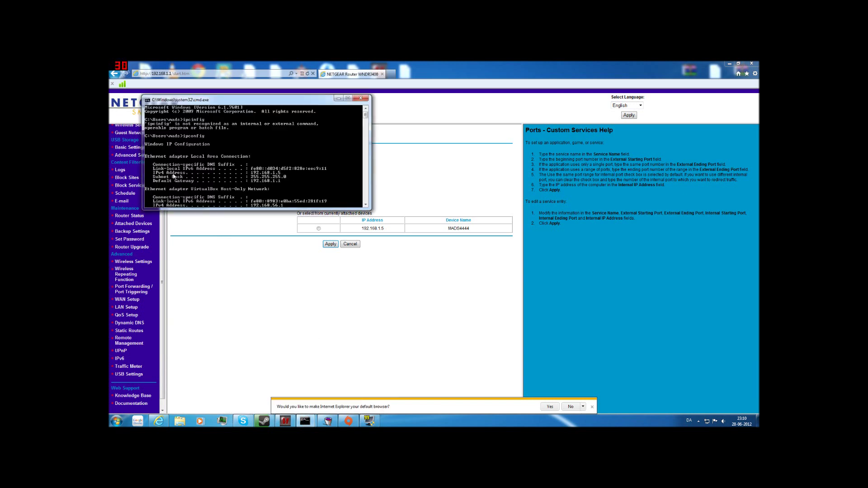
click(271, 260)
Step: Add a custom service named "youtube tekkit" with external starting and ending ports 45555 for the attached device 192.168.1.5
click(319, 229)
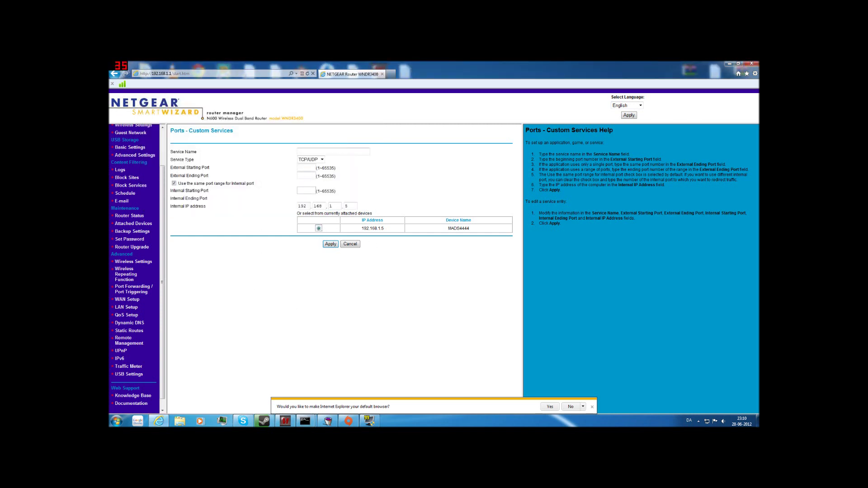
click(316, 151)
click(301, 167)
text(5)
click(306, 176)
text(65555)
click(331, 244)
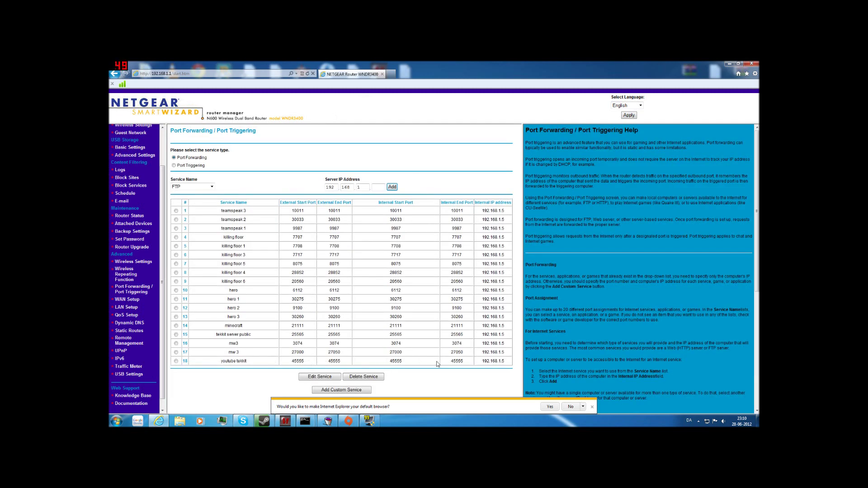
Step: Close the router page and run launch.bat from the "tekkit youtube test" folder on the desktop
drag(590, 66, 516, 117)
click(617, 114)
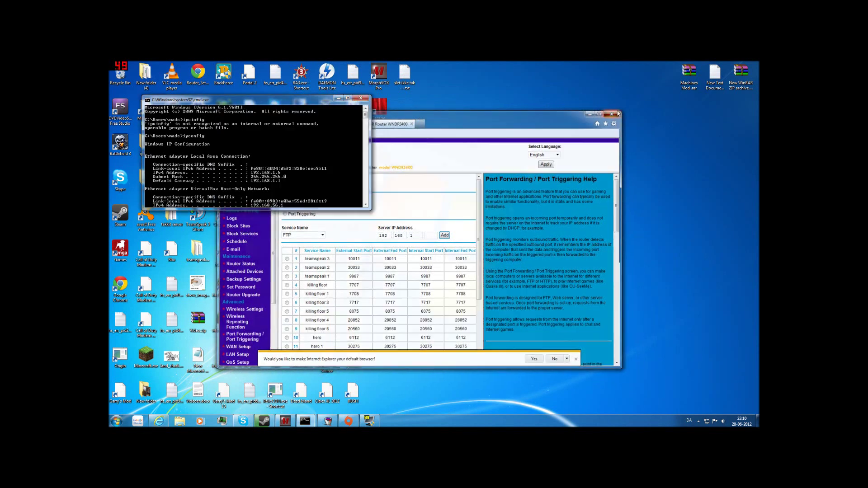
click(612, 114)
double_click(535, 181)
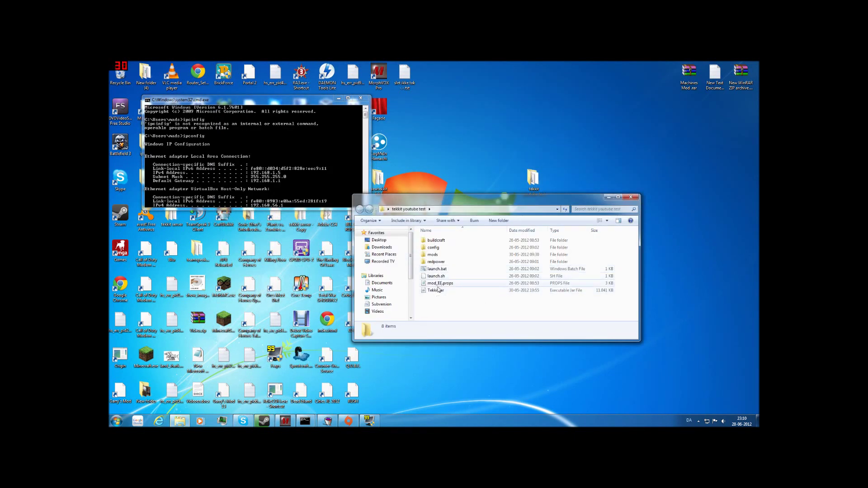
double_click(441, 270)
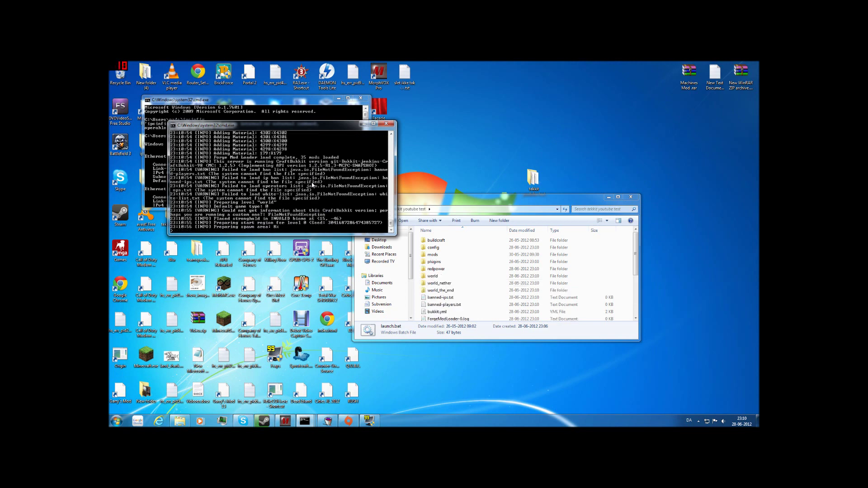
Step: Close the old ipconfig Command Prompt window and shut down the running server with the stop command
click(326, 105)
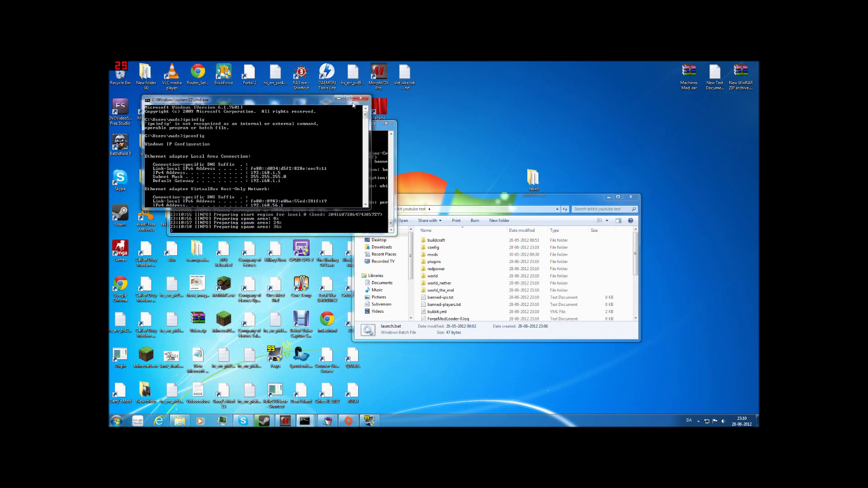
click(360, 99)
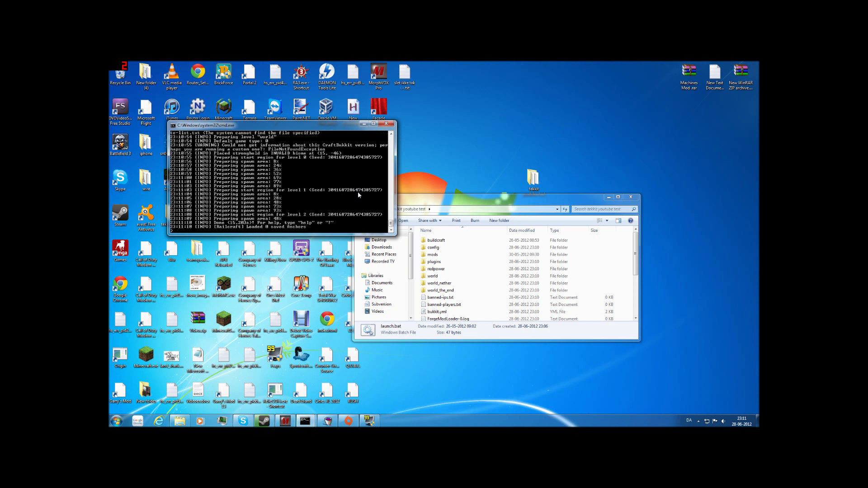
text(stop)
key(Return)
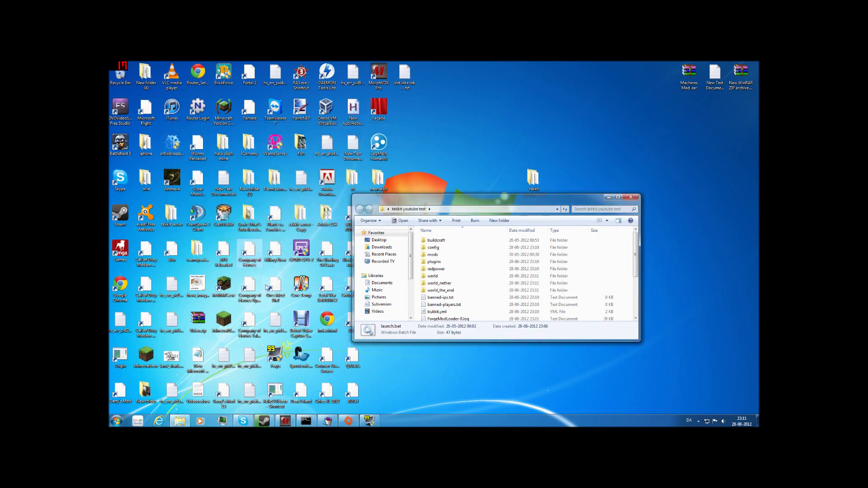
Step: Open server.properties from the "tekkit youtube test" folder in Notepad++ and move its window clear of the desktop icons
click(479, 292)
scroll(478, 292, down, 3)
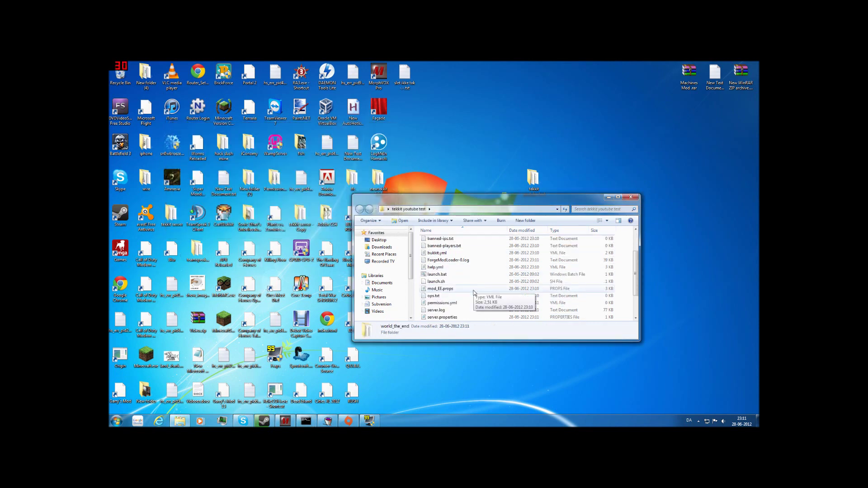
right_click(445, 316)
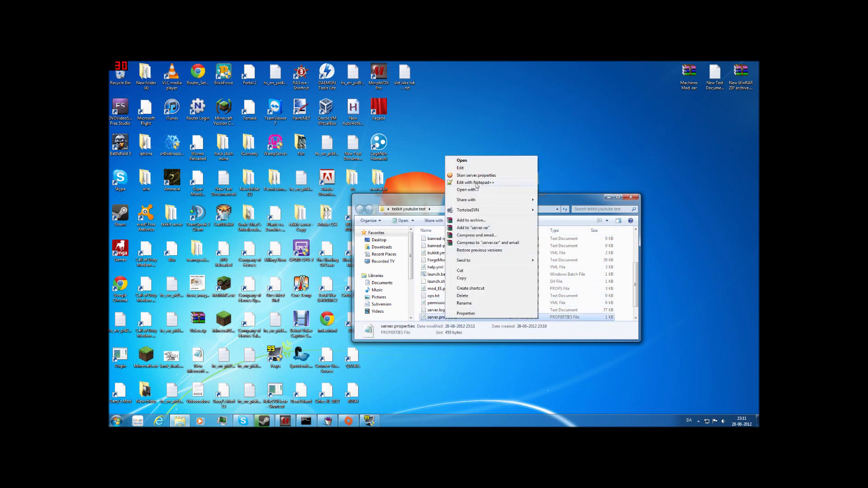
click(474, 183)
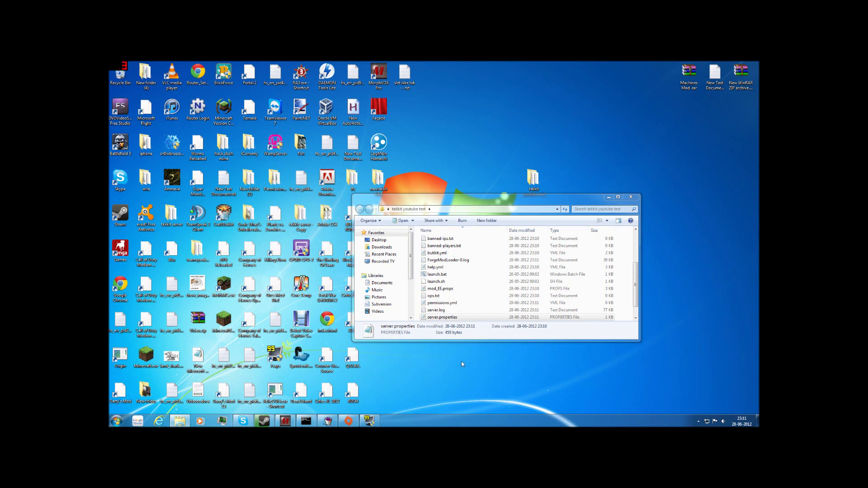
key(Return)
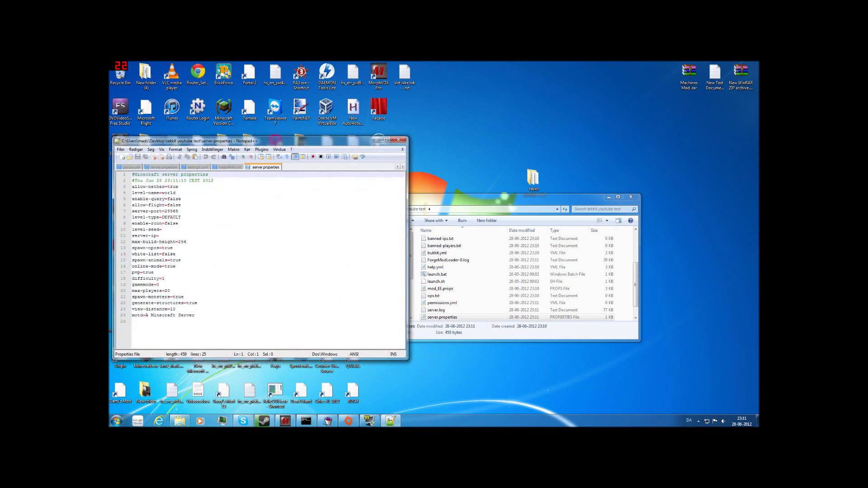
drag(226, 141, 440, 148)
click(389, 201)
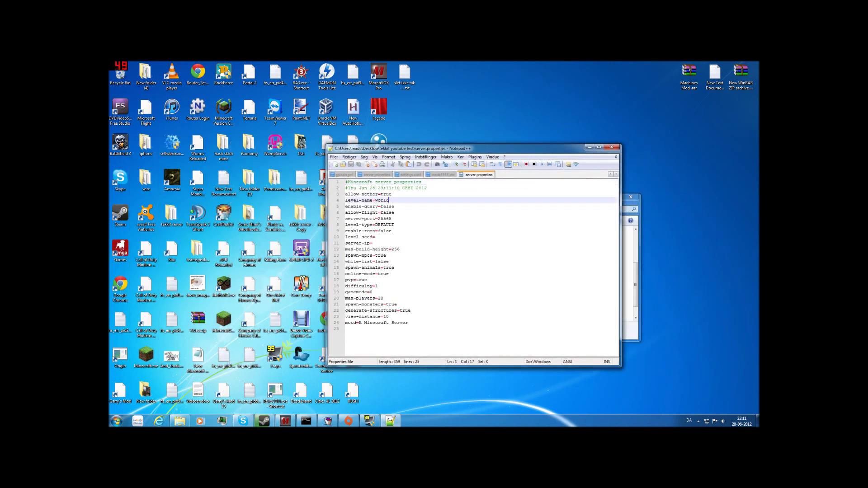
Step: Set server-port to 45555 in server.properties
click(392, 194)
click(394, 206)
click(395, 213)
click(392, 219)
key(BackSpace)
key(BackSpace)
key(BackSpace)
key(BackSpace)
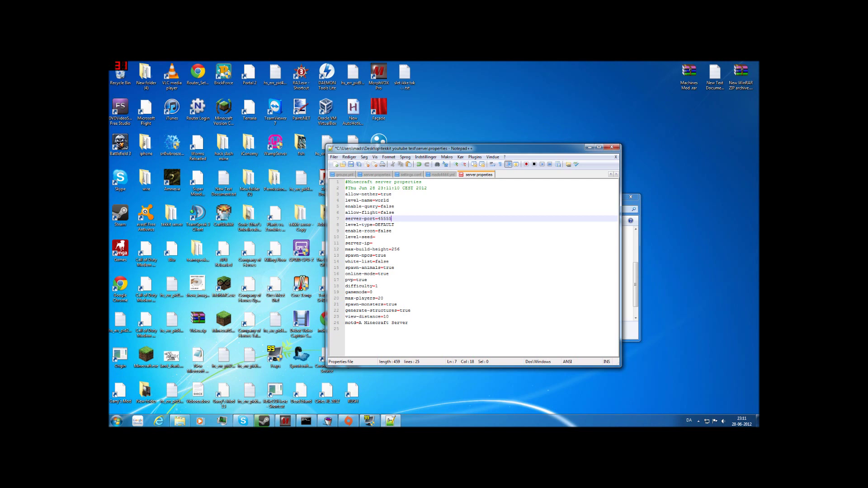
Step: Go to the server-ip line, and run ipconfig in a new Command Prompt window placed beside the file to read the IPv4 address
key(Down)
key(Down)
key(Down)
key(Down)
click(117, 421)
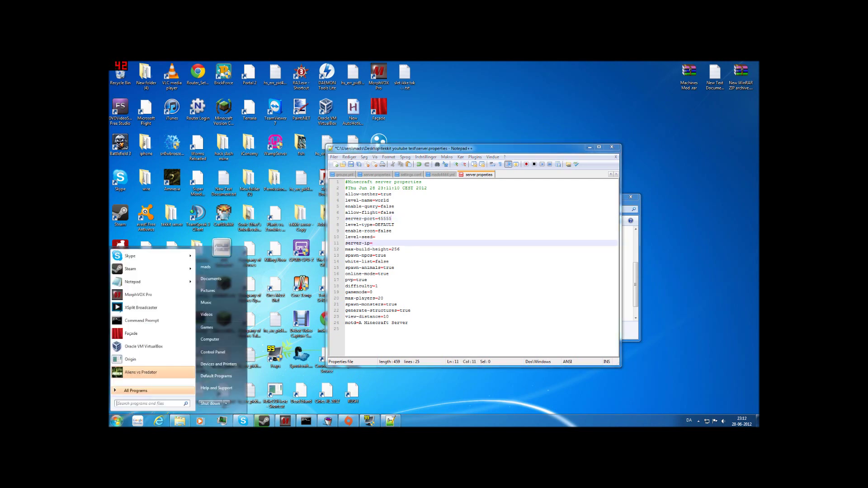
click(305, 421)
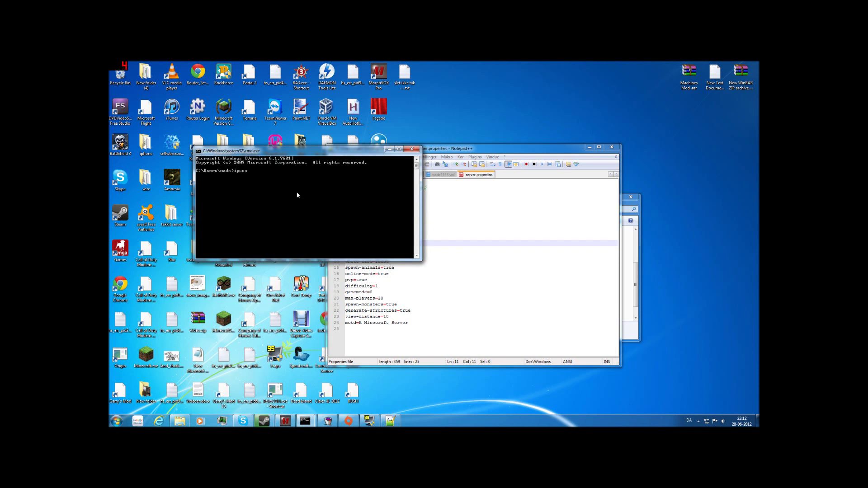
text(ipconfig)
key(Return)
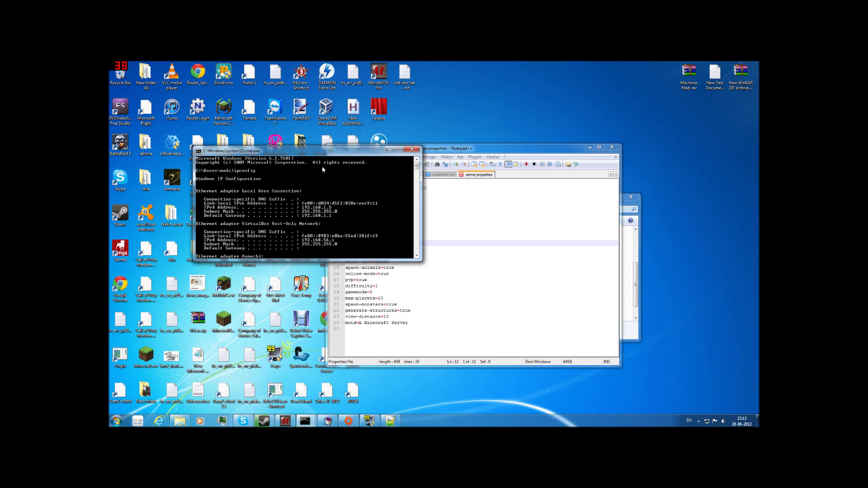
drag(309, 156, 206, 248)
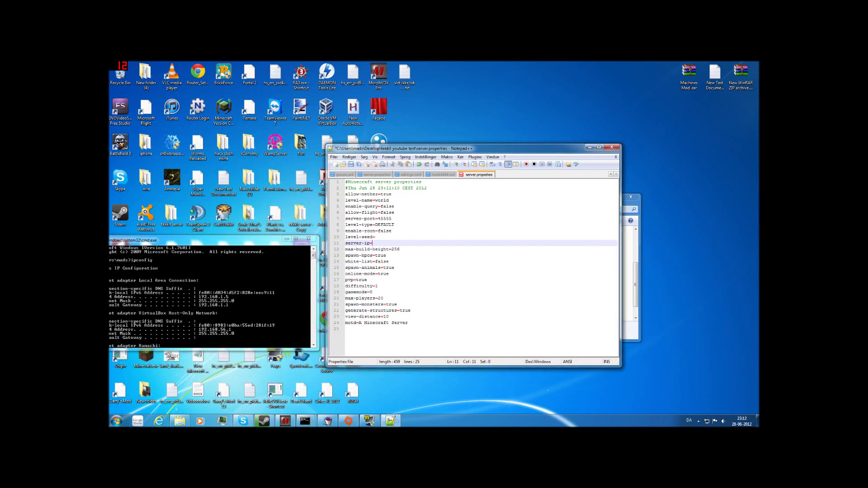
Step: Set server-ip to 192.168.1.5 in server.properties, save the file and close Notepad++
text(192.168.1.5)
click(351, 165)
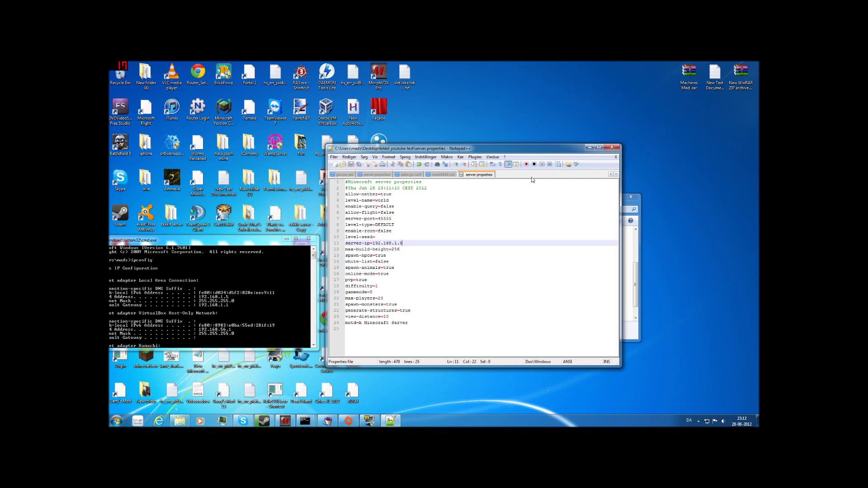
click(613, 148)
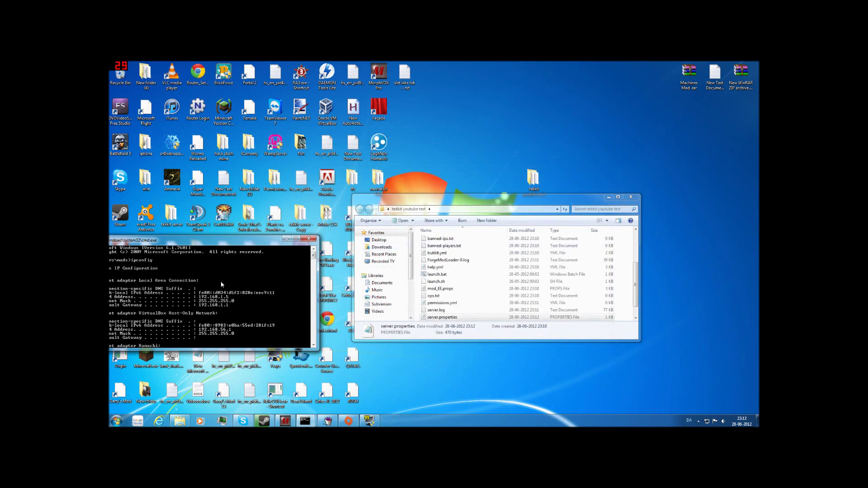
Step: Close the ipconfig window and start the server again with launch.bat
drag(206, 248, 338, 232)
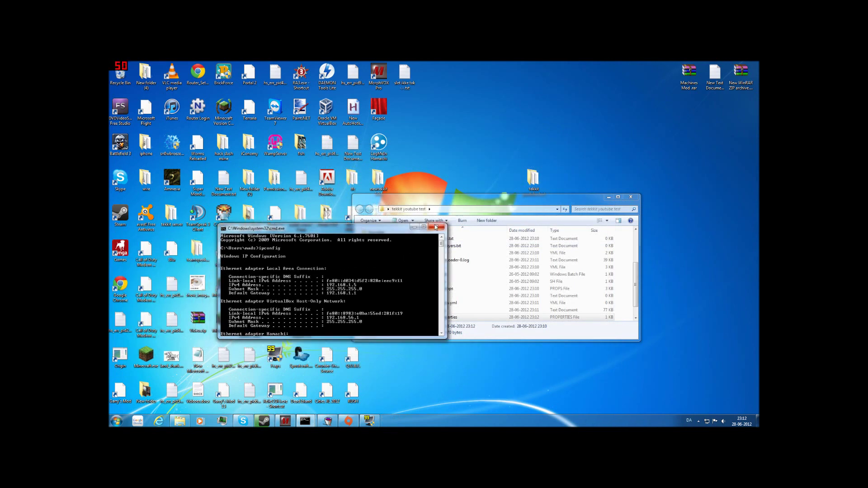
click(419, 223)
double_click(473, 274)
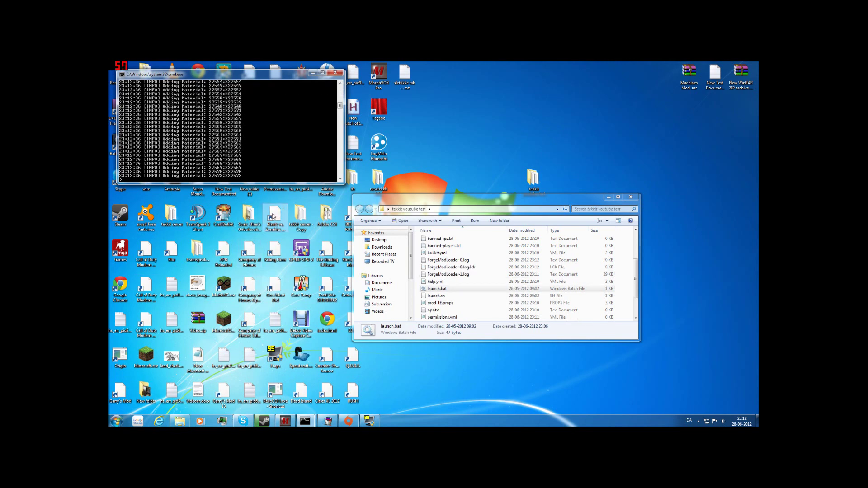
double_click(758, 104)
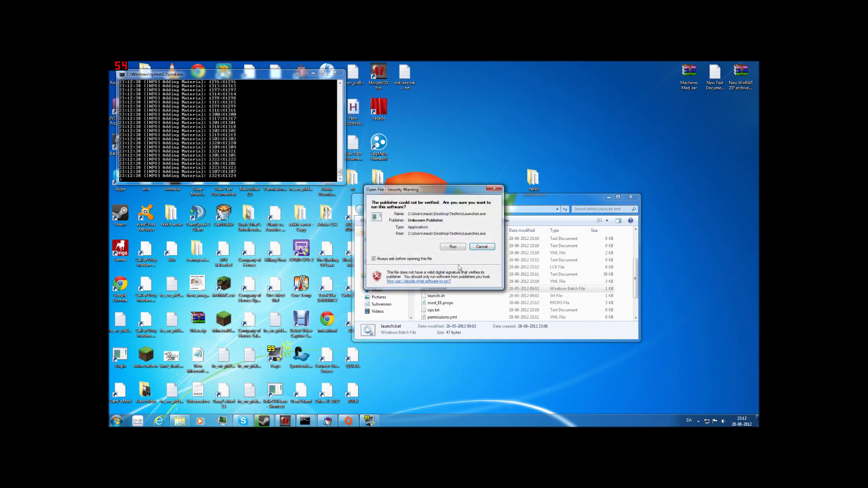
click(453, 247)
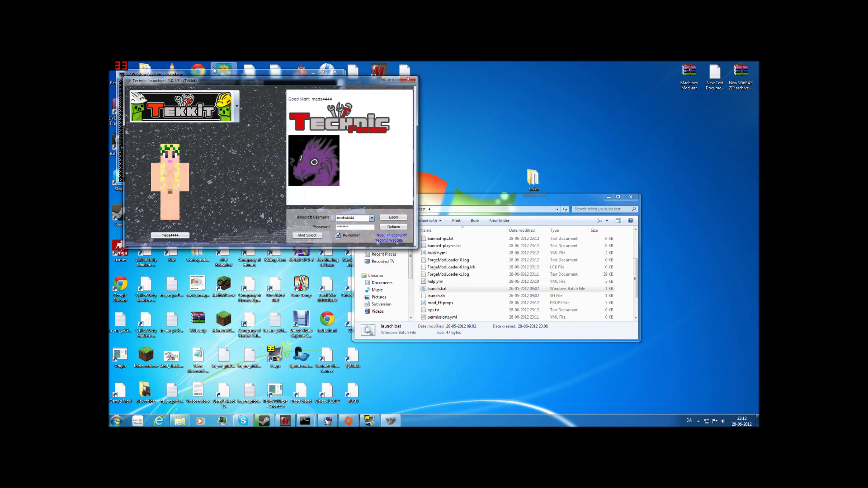
drag(219, 81, 401, 155)
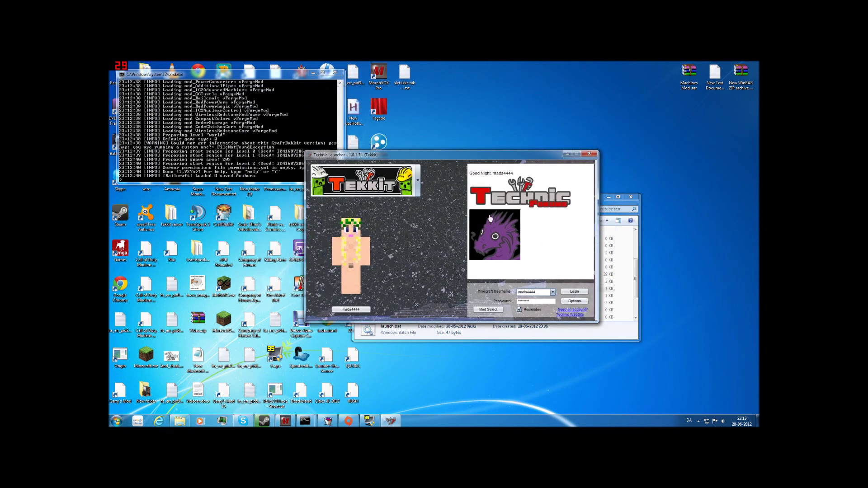
click(574, 292)
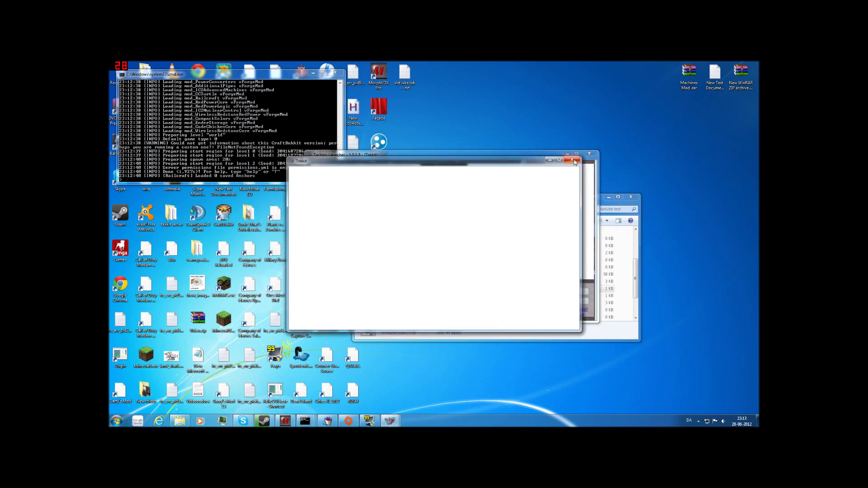
click(573, 161)
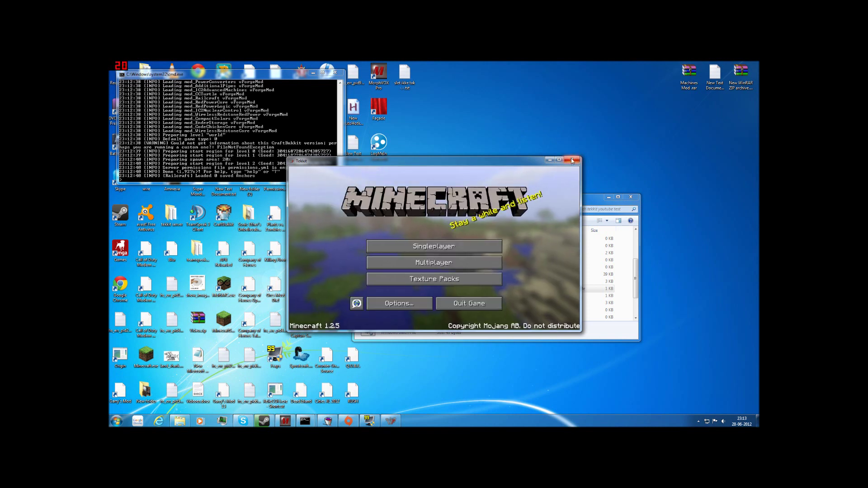
click(571, 161)
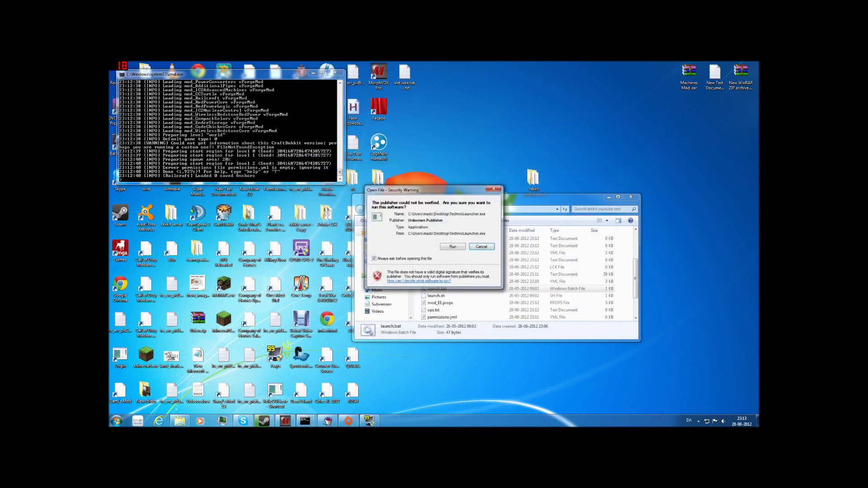
Step: Run TechnicLauncher.exe and confirm 3.0.3 (1.2.5, recommended build) as the manually selected Tekkit modpack build in its options
click(450, 248)
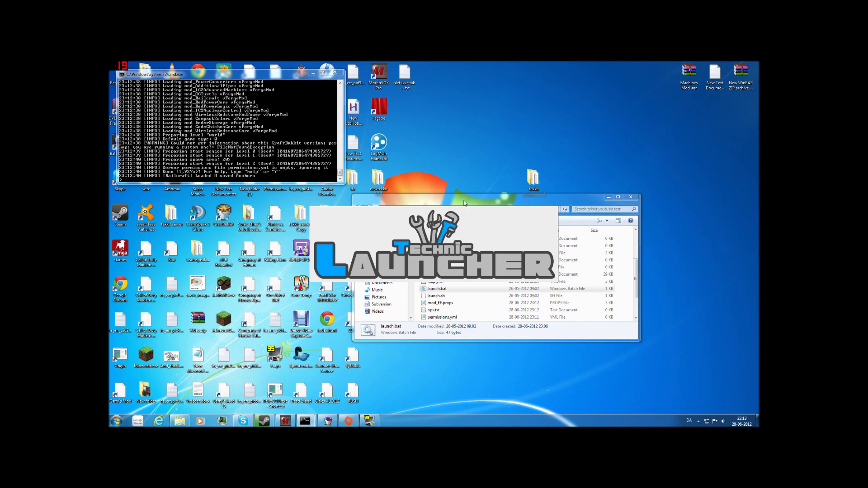
click(419, 252)
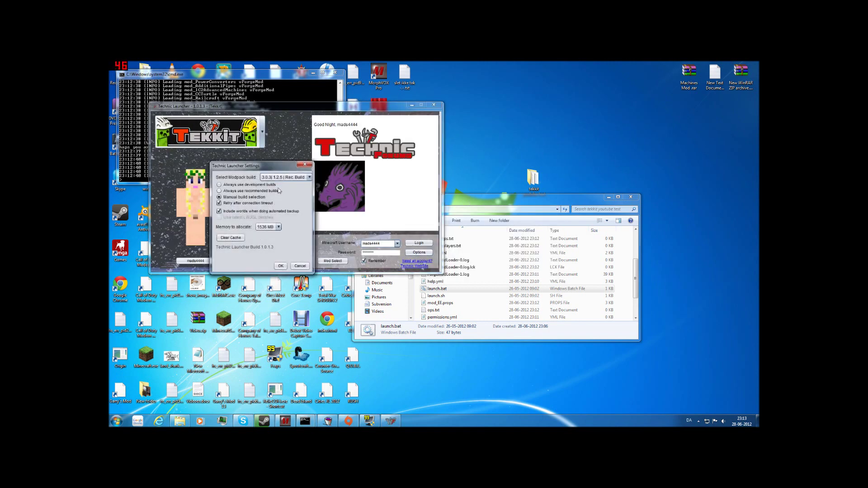
click(284, 178)
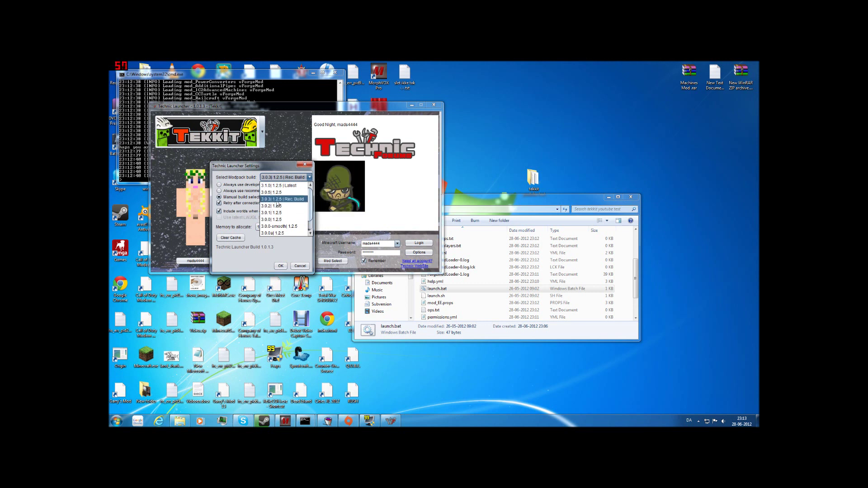
click(276, 200)
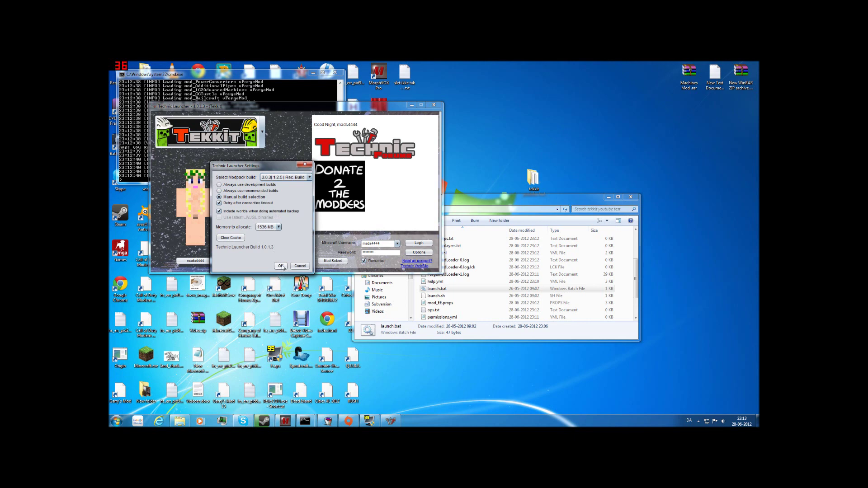
click(281, 266)
Step: Log in to start Tekkit, and enter 192.168.1.5:45555 as the server address for a direct multiplayer connection
click(418, 245)
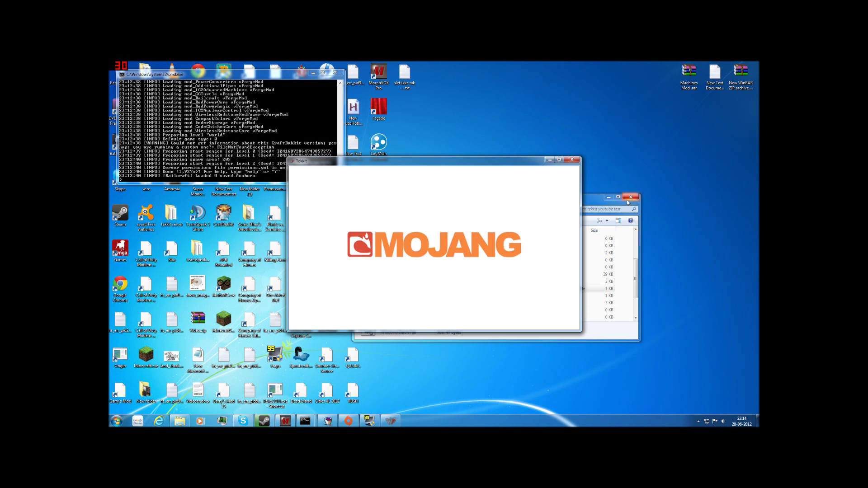
click(423, 261)
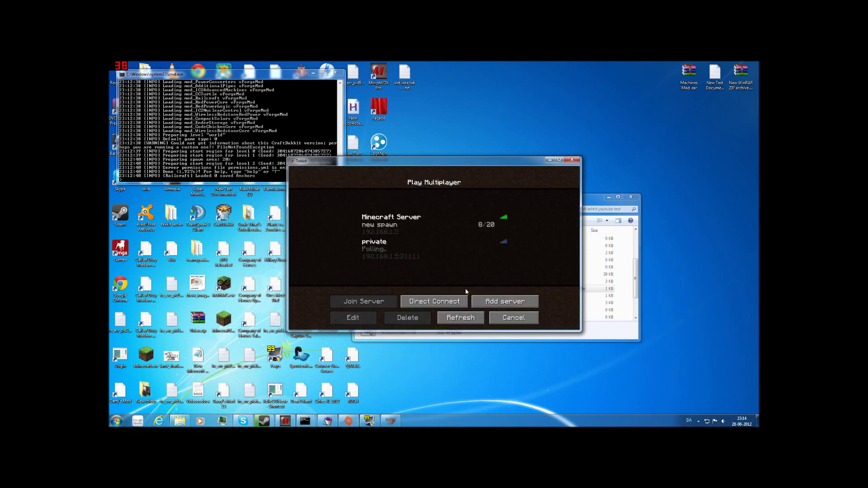
click(441, 303)
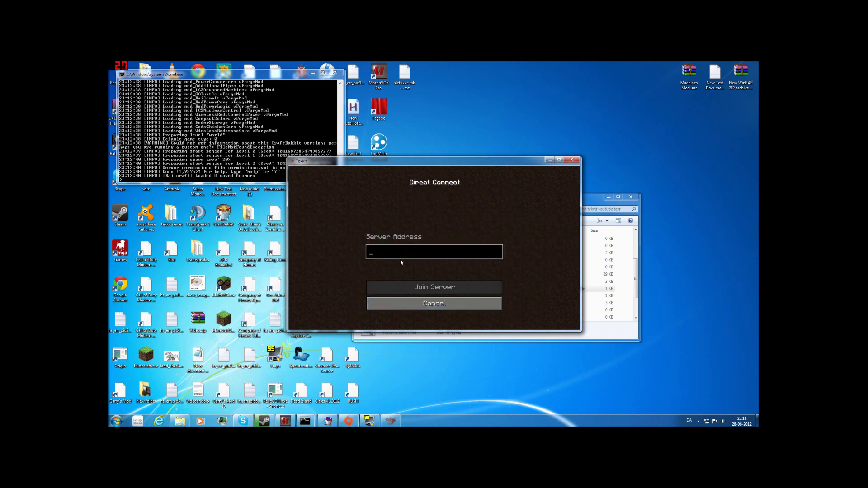
text(192.168.1.5)
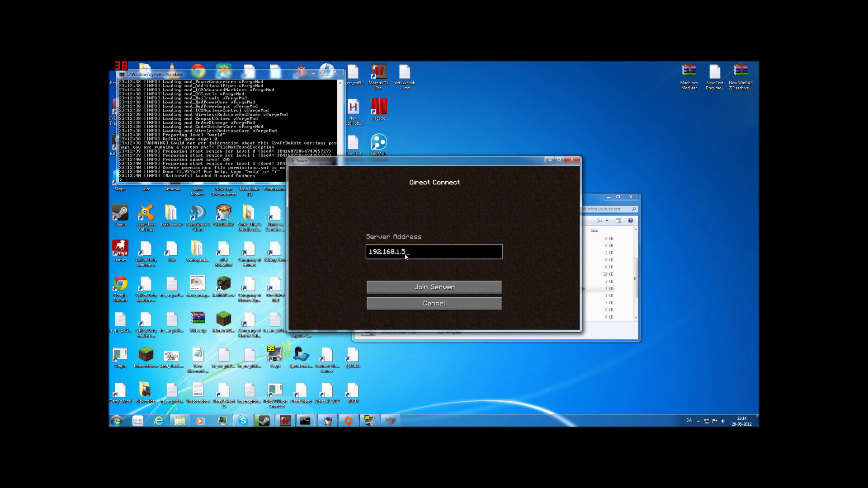
text(:45555)
Step: Switch to Chrome, open ipchicken.com and select the current public IP address shown there
click(138, 421)
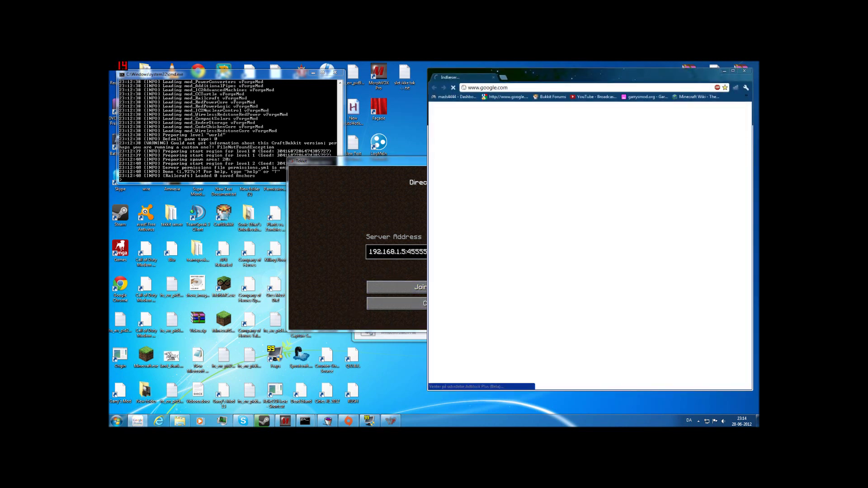
text(ipchicken.com)
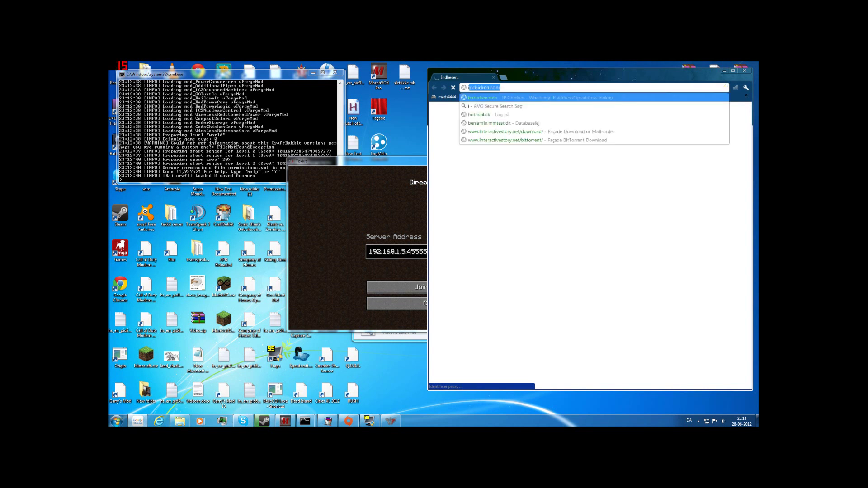
key(Return)
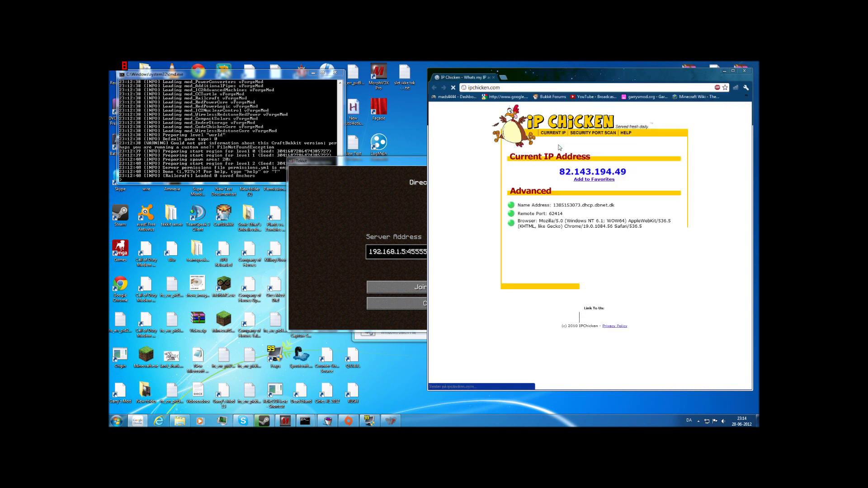
drag(630, 171, 559, 172)
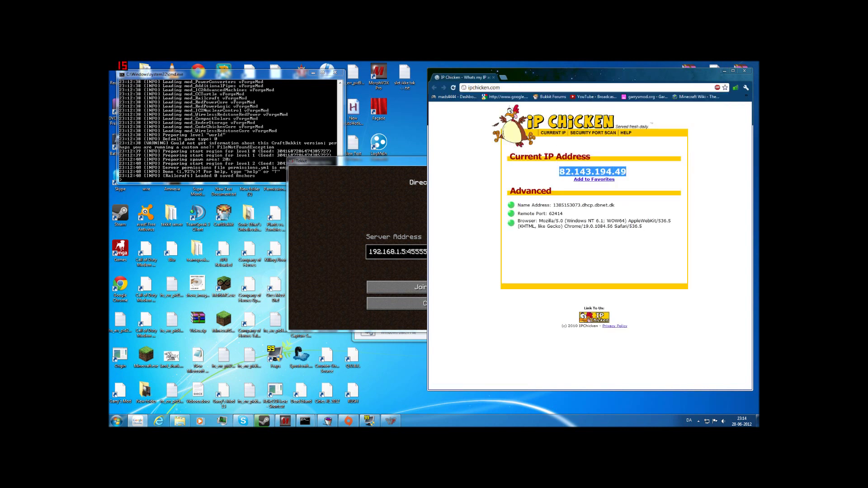
click(647, 173)
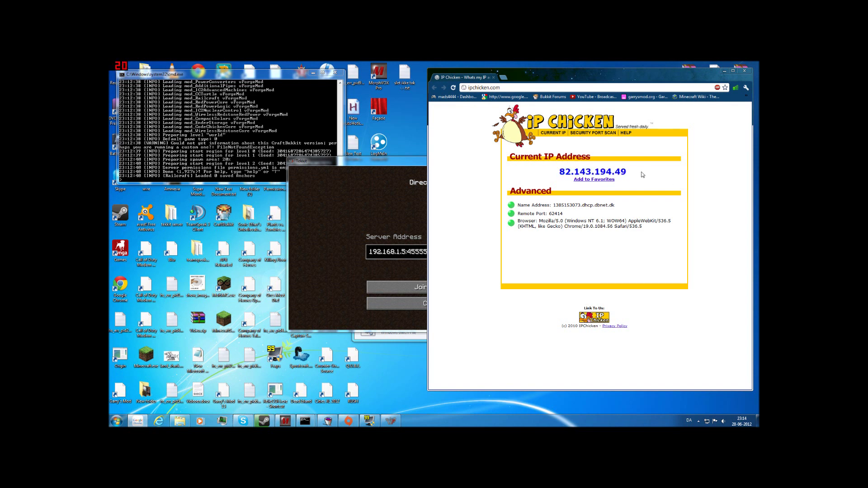
drag(636, 172, 558, 172)
right_click(583, 175)
click(596, 179)
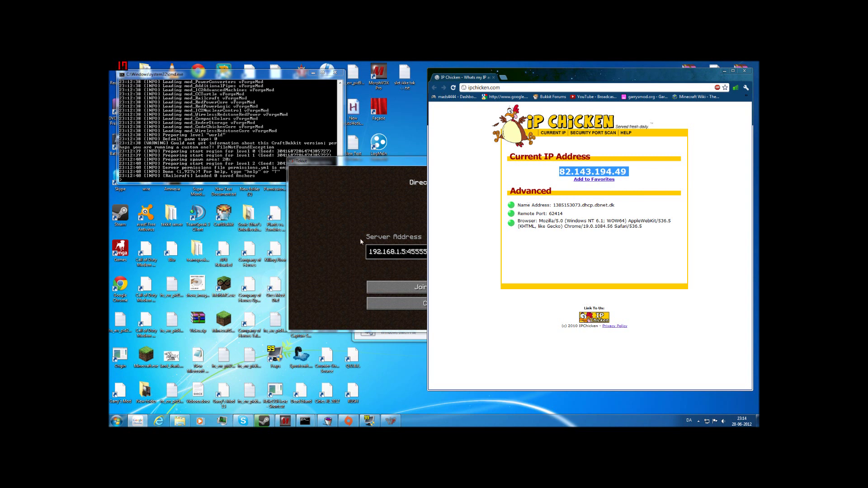
click(359, 238)
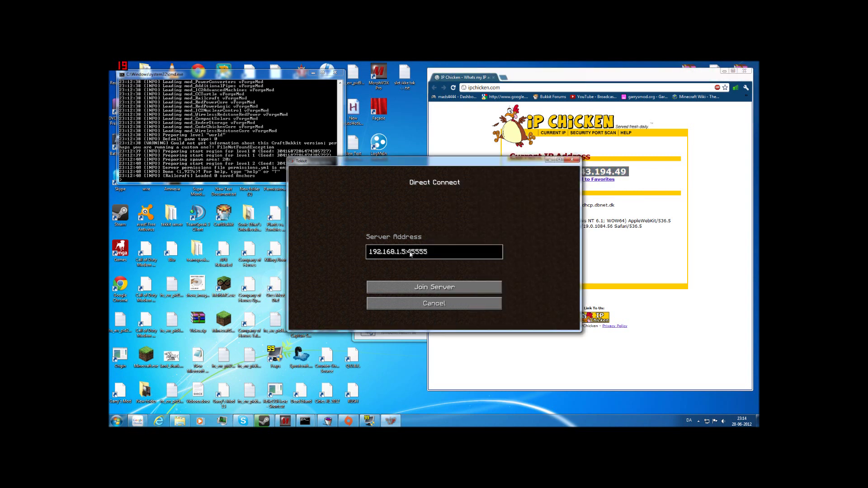
key(BackSpace)
key(BackSpace)
key(BackSpace)
key(BackSpace)
key(BackSpace)
key(BackSpace)
key(BackSpace)
key(BackSpace)
key(BackSpace)
key(BackSpace)
key(BackSpace)
key(BackSpace)
key(ctrl+v)
key(BackSpace)
key(BackSpace)
key(BackSpace)
key(BackSpace)
key(BackSpace)
key(BackSpace)
key(BackSpace)
key(BackSpace)
key(BackSpace)
key(BackSpace)
key(BackSpace)
key(BackSpace)
key(BackSpace)
text(:)
text(192.16)
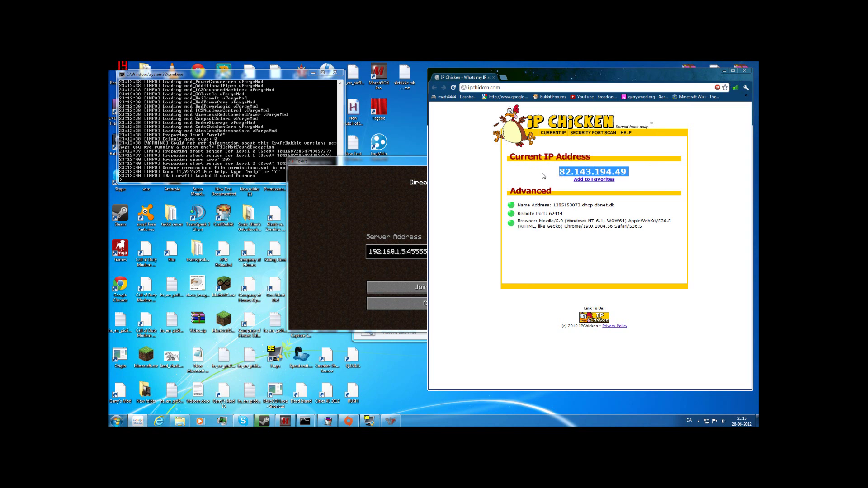
Step: Re-enter 192.168.1.5:45555 as the server address, and join the server after closing the ipchicken window
click(744, 71)
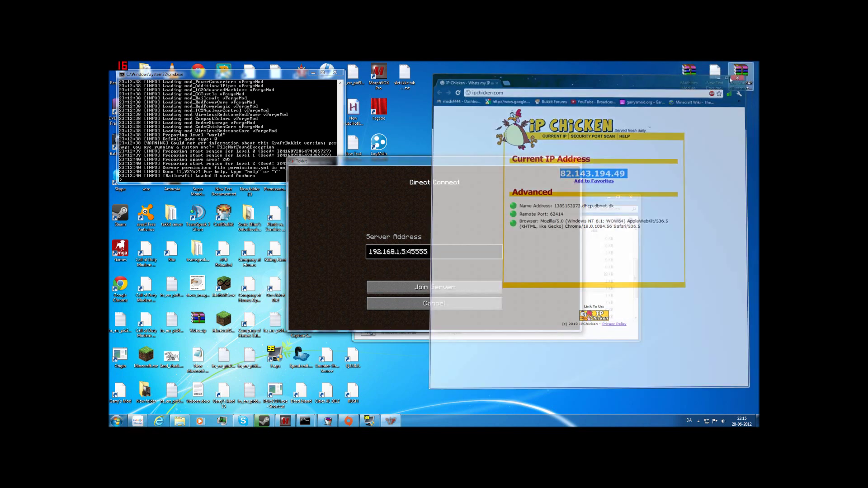
click(430, 288)
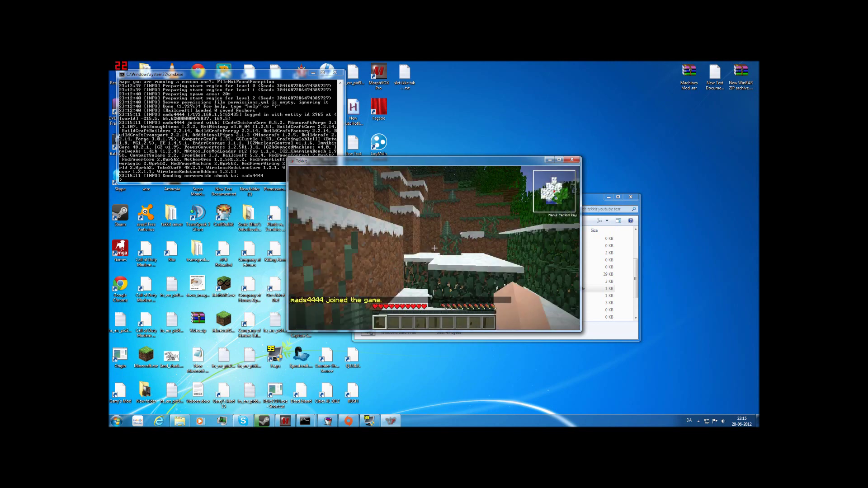
Step: Page forward through the item list in the inventory, view a microblock recipe and check the NEI global options
key(e)
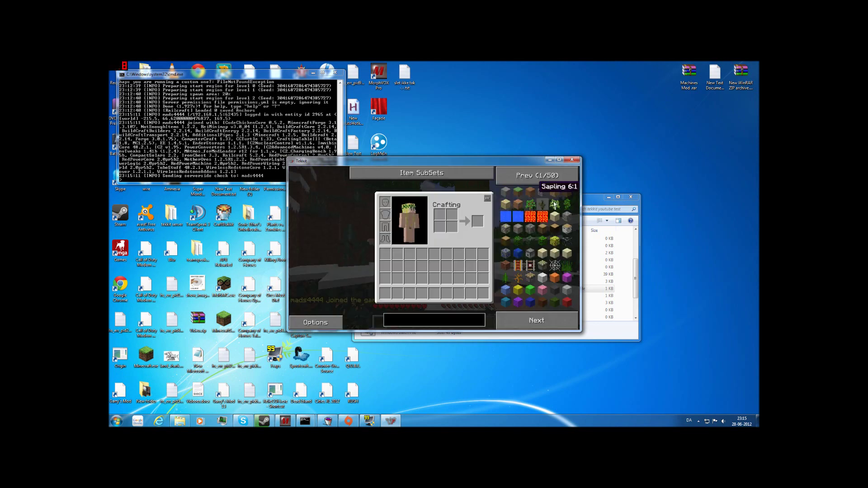
click(544, 326)
click(544, 325)
click(542, 325)
click(542, 324)
click(542, 324)
click(542, 324)
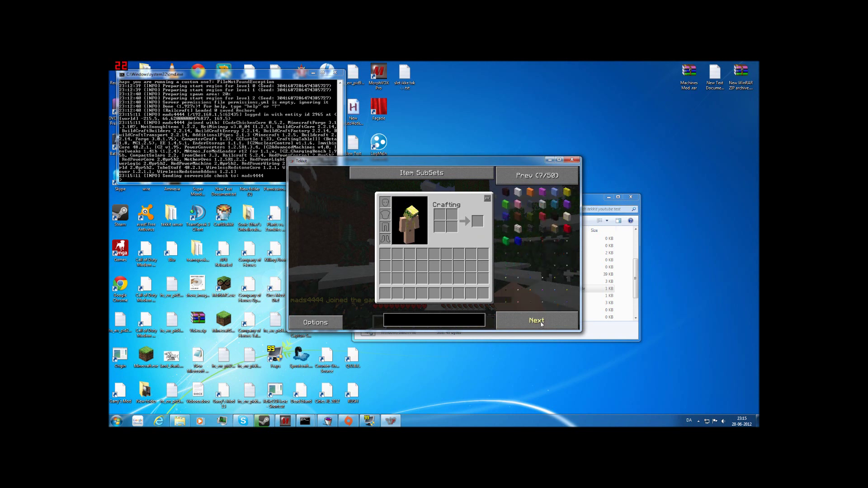
click(541, 324)
click(541, 324)
click(542, 324)
click(541, 324)
click(541, 324)
click(541, 324)
click(541, 323)
click(541, 323)
click(541, 323)
click(541, 324)
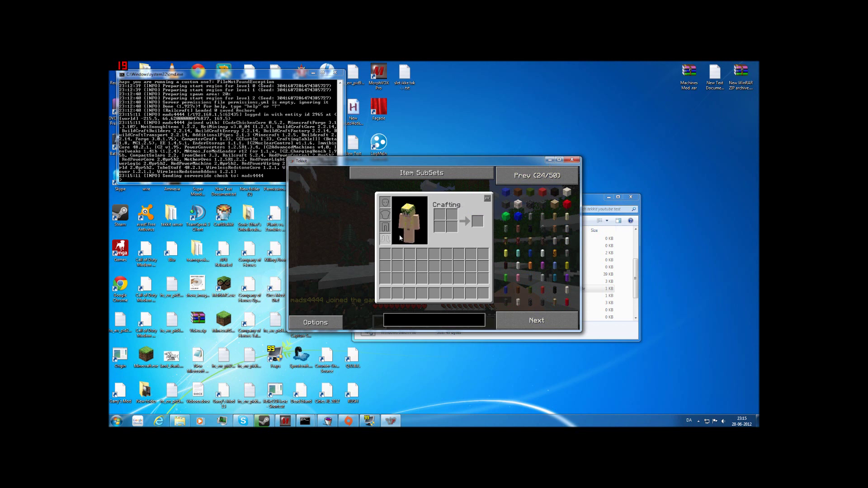
click(505, 280)
click(333, 321)
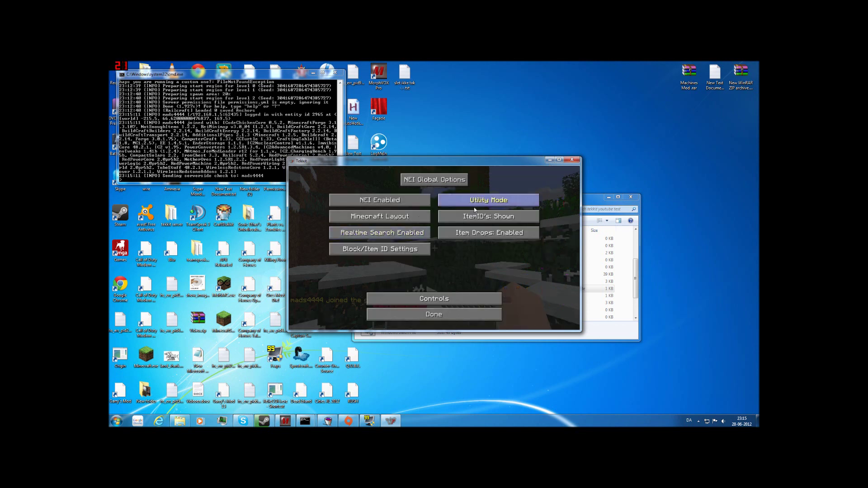
click(434, 314)
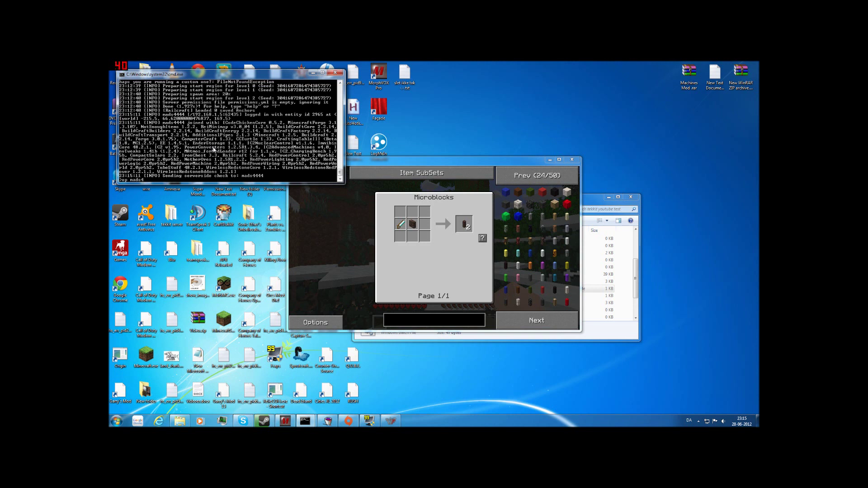
Step: Make the connected player an operator with the op command in the server console, and return to the Tekkit inventory
text(444)
key(Return)
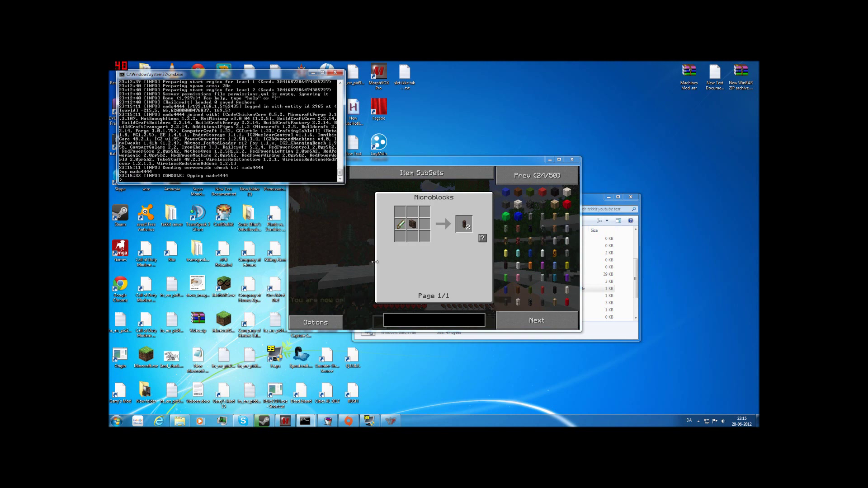
click(350, 263)
key(Escape)
Step: Page backward through the item list to page 49 and view the crafting recipes of several items
click(550, 178)
click(551, 178)
click(551, 178)
click(551, 178)
click(551, 178)
click(550, 176)
click(550, 176)
click(549, 175)
click(550, 176)
click(550, 175)
click(550, 175)
click(548, 176)
click(547, 176)
click(547, 176)
click(547, 176)
click(546, 175)
click(547, 176)
click(545, 175)
click(545, 175)
click(545, 175)
click(545, 176)
click(506, 261)
key(Escape)
click(531, 255)
click(531, 243)
click(541, 241)
click(542, 229)
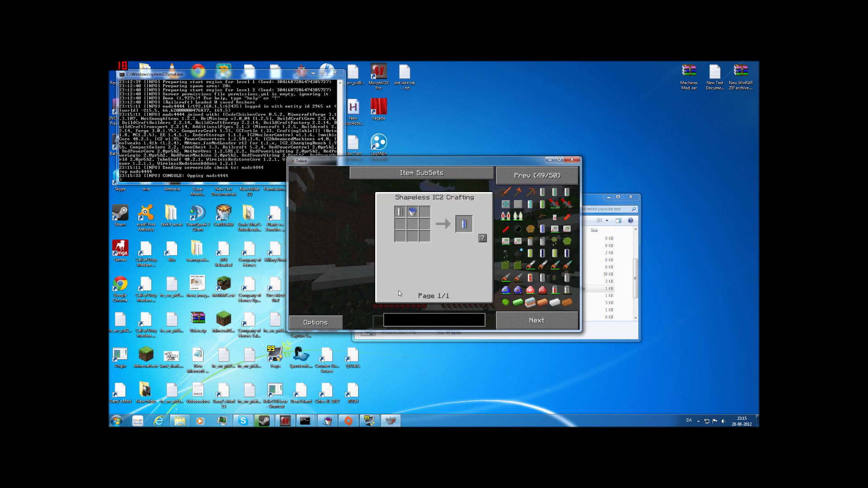
Step: Set the NEI global options to Recipe Mode and recheck the options
click(340, 325)
click(479, 199)
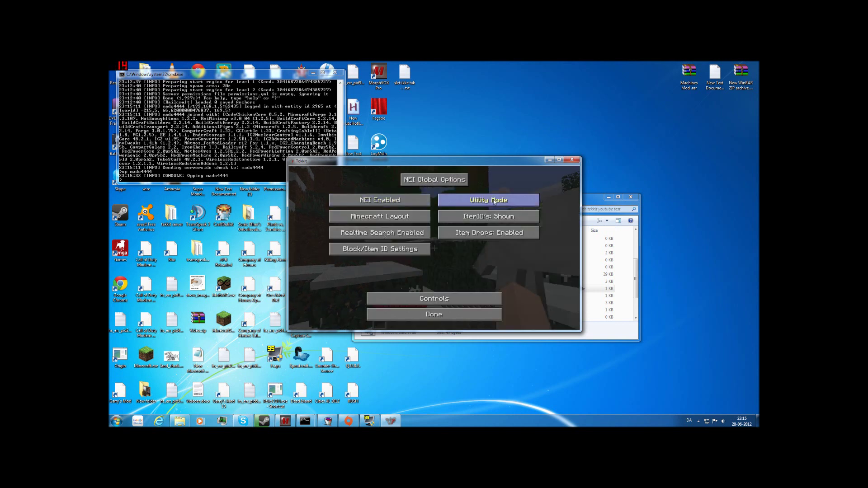
click(460, 315)
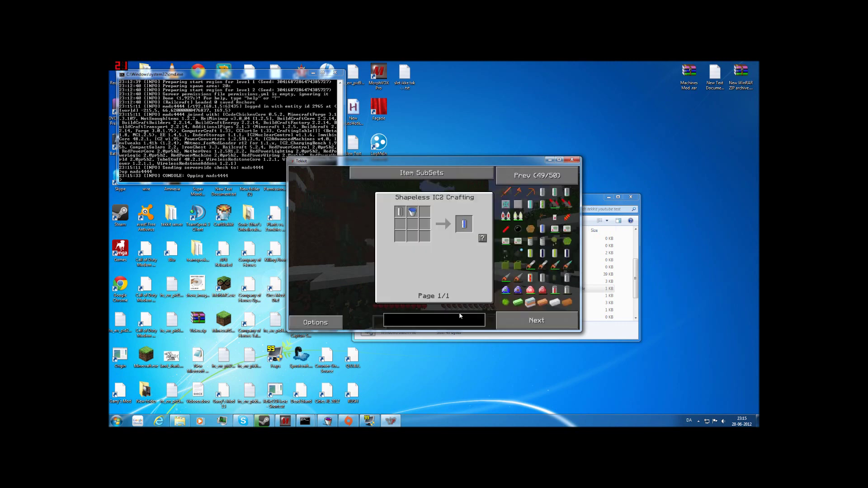
click(325, 323)
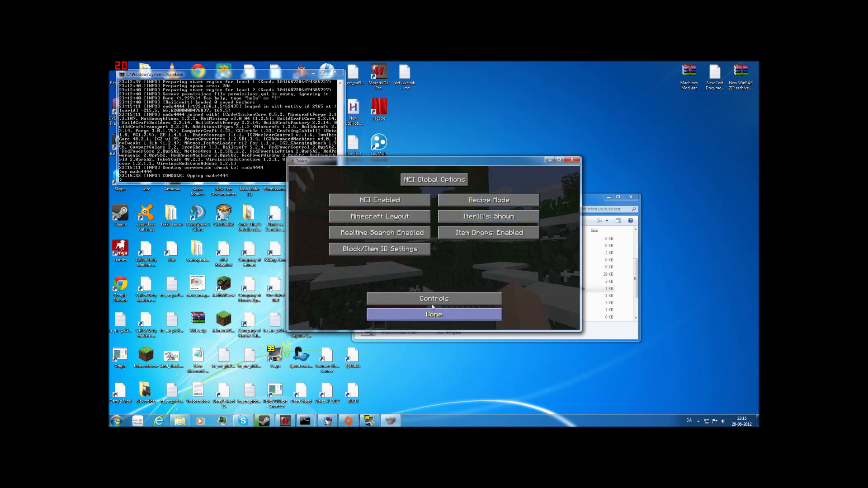
click(433, 298)
click(430, 315)
click(326, 322)
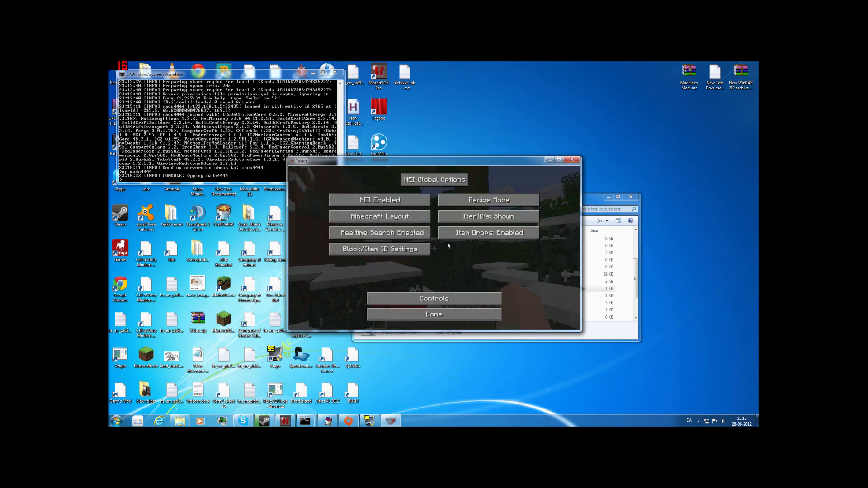
click(442, 318)
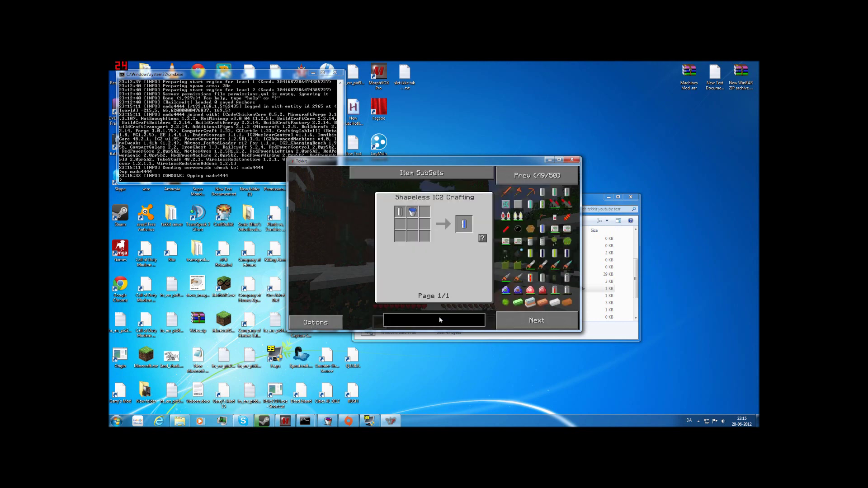
Step: Move the Tekkit window higher on the desktop, close the inventory and walk through the snowy forest
drag(432, 164, 430, 121)
key(Escape)
key(Escape)
key(w)
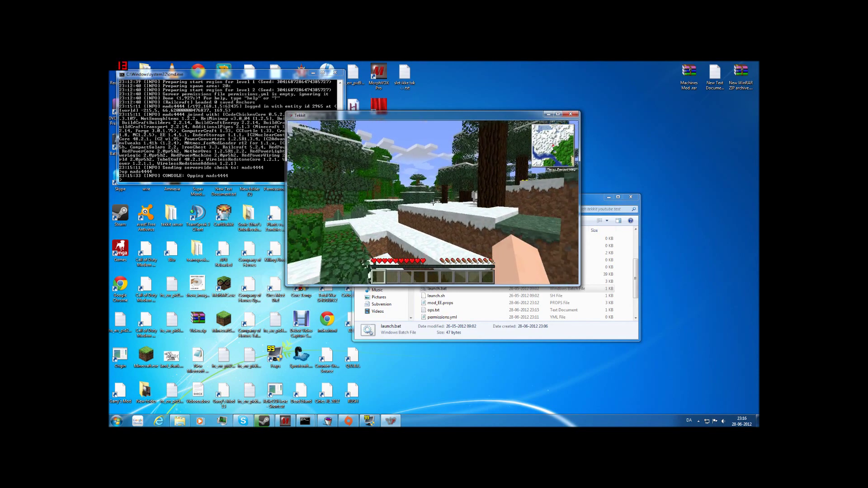
key(w)
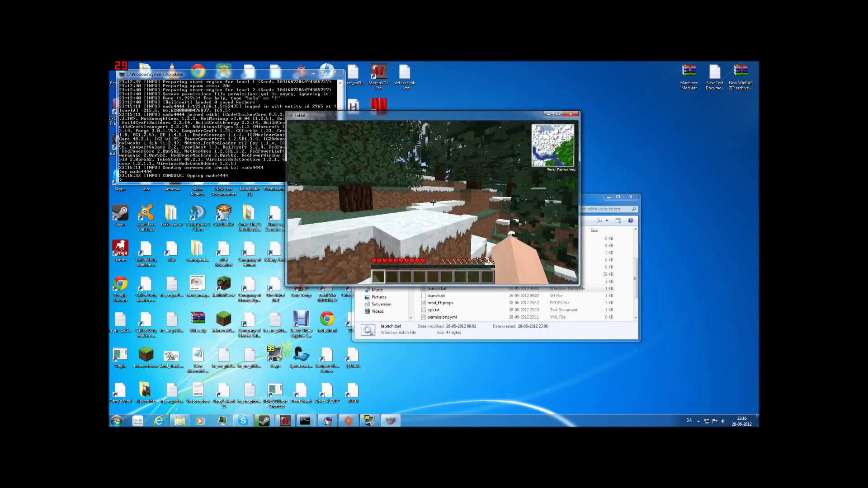
key(w)
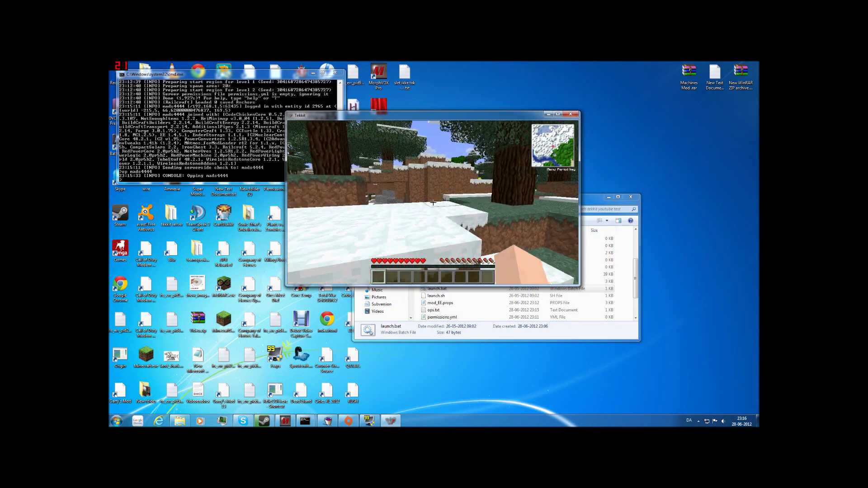
key(w)
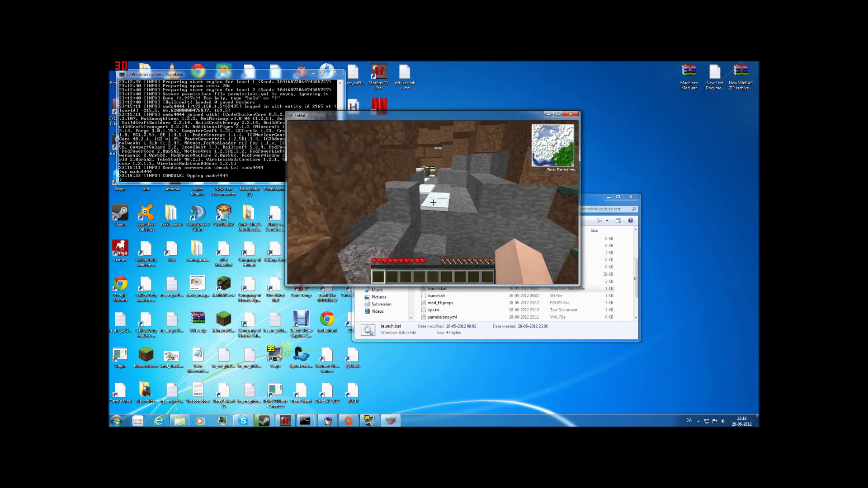
key(w)
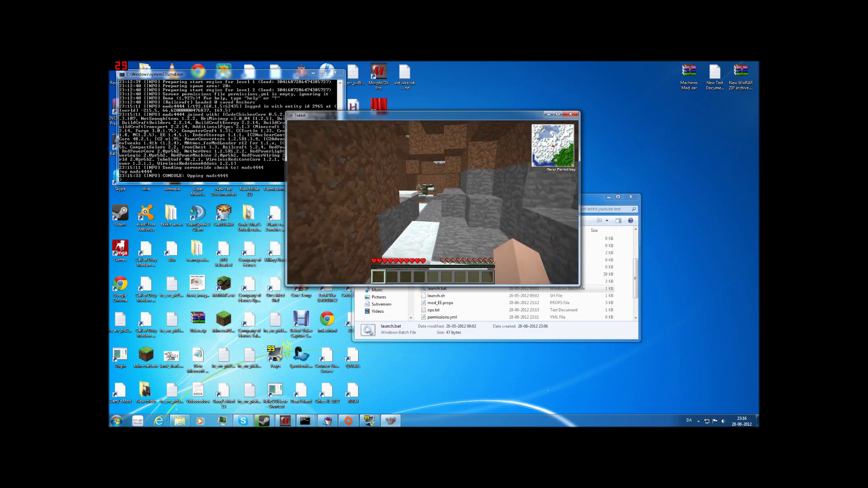
key(w)
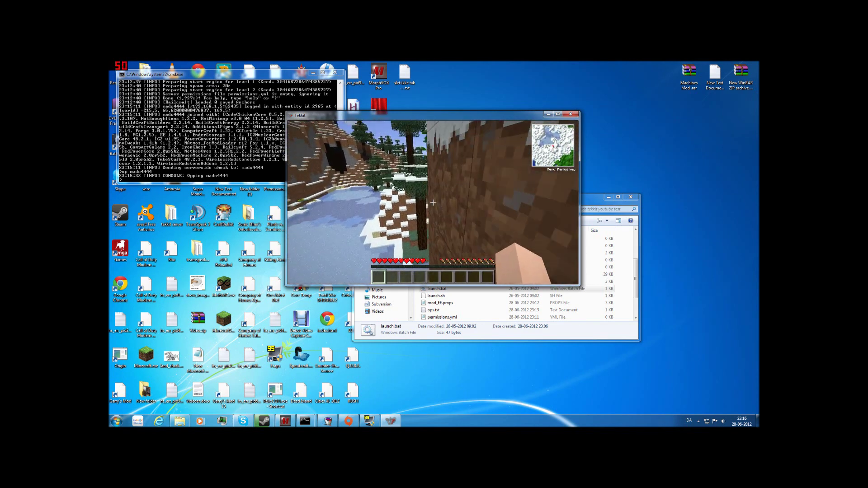
Step: Check the NEI global and world options from the inventory, and return to the game
key(e)
click(320, 273)
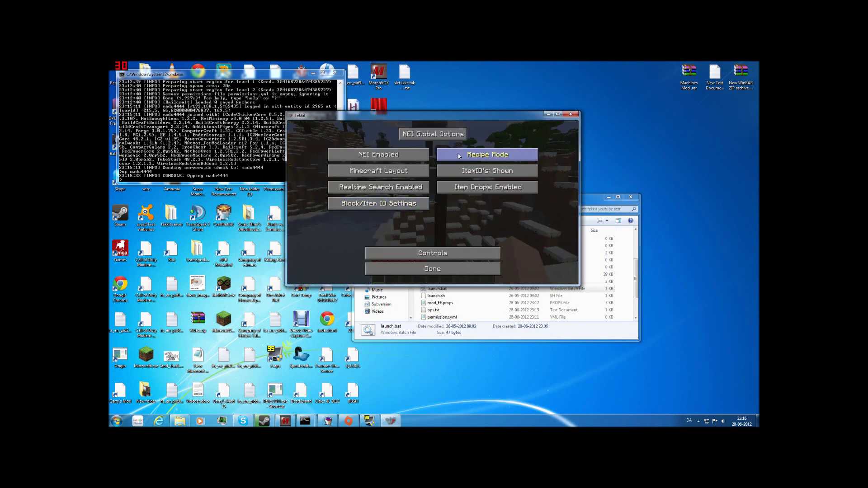
click(439, 137)
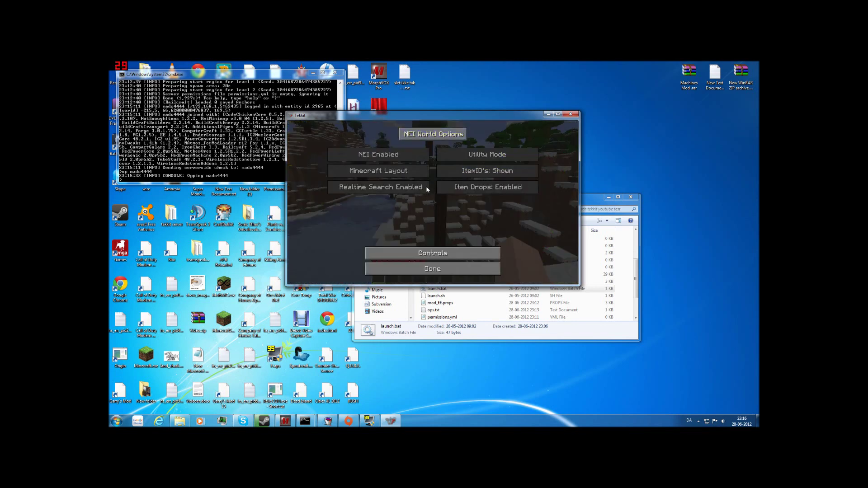
click(416, 138)
click(435, 270)
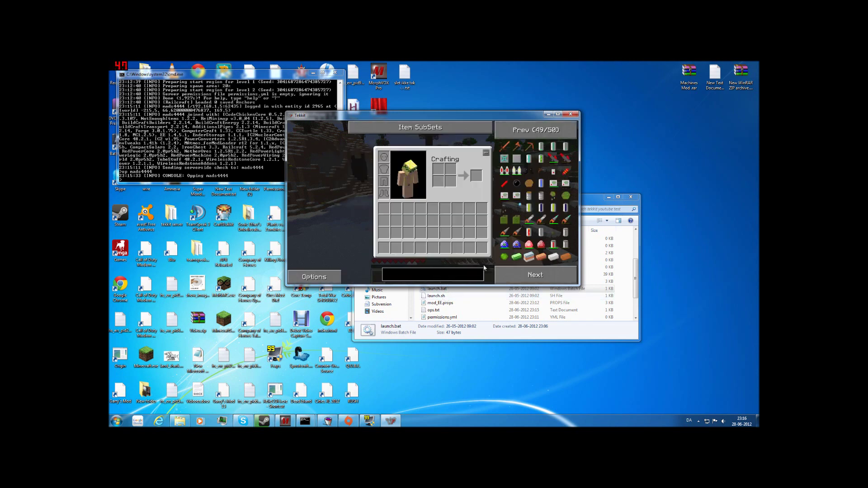
key(e)
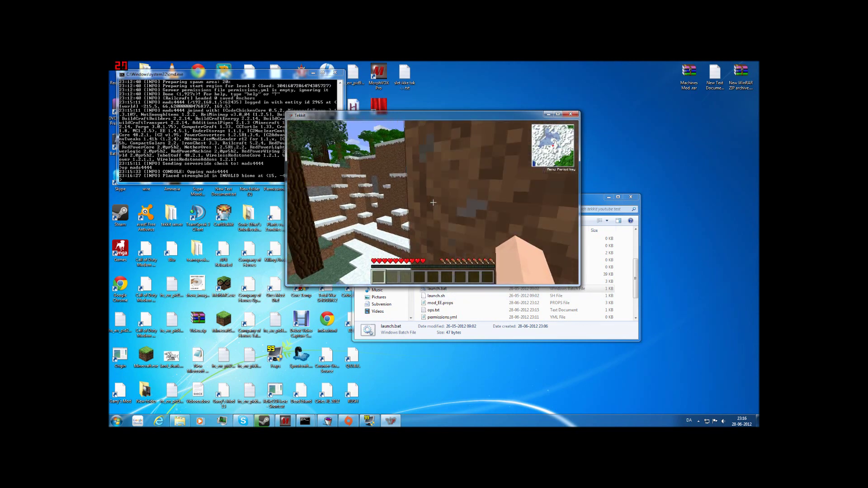
Step: Disconnect from the server and join the saved Minecraft Server entry in the multiplayer list
key(Escape)
click(416, 238)
click(413, 218)
double_click(425, 174)
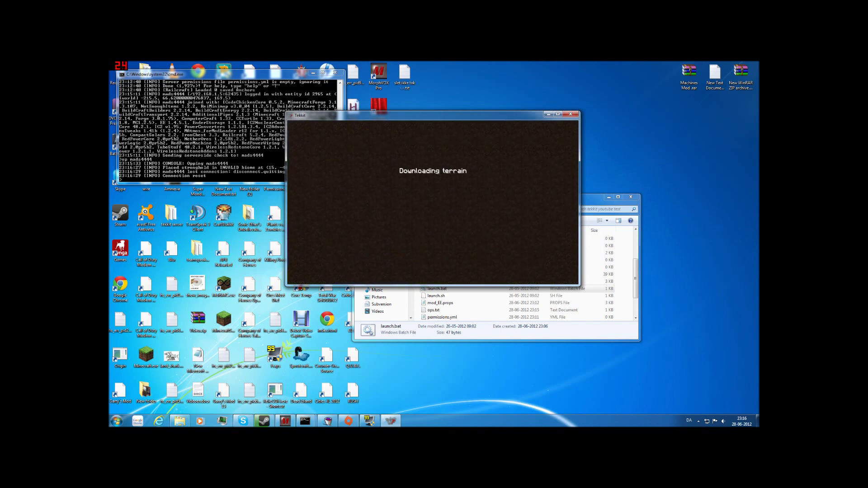
Step: Disconnect to the multiplayer list and rejoin the Tekkit server through a direct connection
key(Escape)
click(413, 238)
click(409, 214)
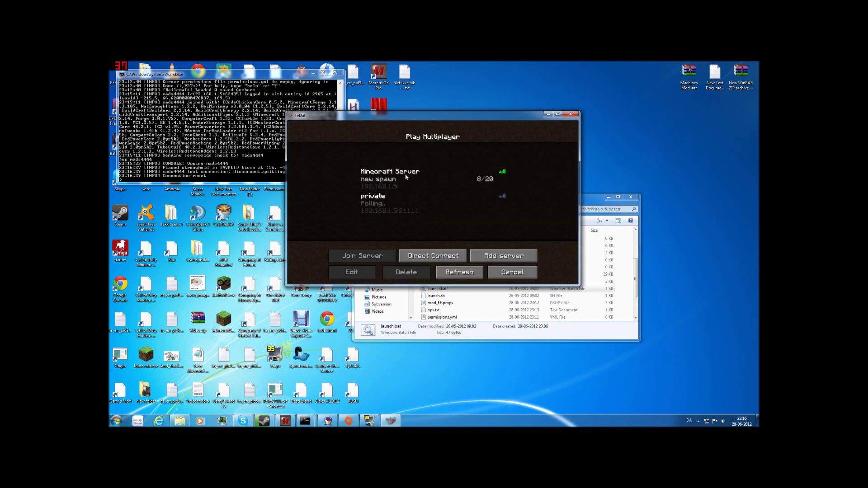
click(434, 256)
click(432, 241)
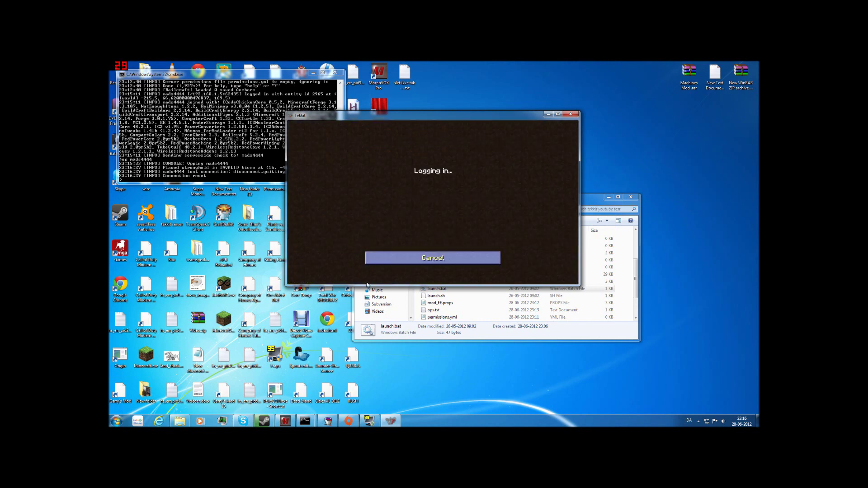
Step: Switch the NEI global options to Cheat Mode
key(e)
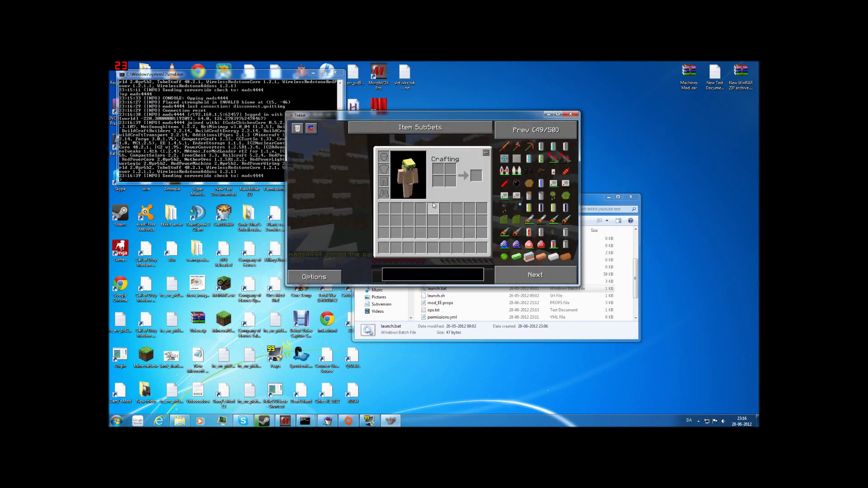
click(331, 275)
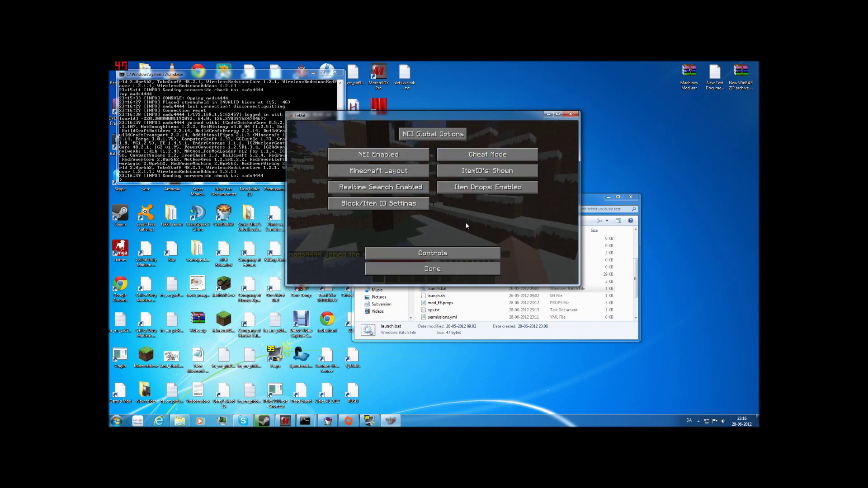
click(469, 268)
Step: Give the player 64 each of Sticky Resin, Rubber, Lava Cell and Empty Cell, two 64-stacks of Coalfuel Cell, and 16 Dynamite
click(531, 189)
click(505, 183)
click(517, 184)
click(541, 208)
click(529, 233)
click(542, 232)
click(541, 208)
key(e)
Step: Select the dynamite in the hotbar and throw it toward the frozen lake
scroll(432, 203, up, 1)
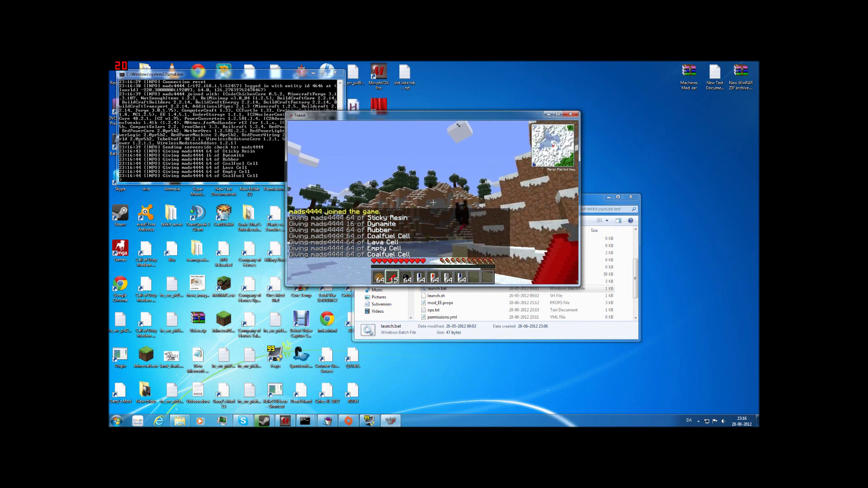
right_click(433, 202)
right_click(433, 203)
right_click(432, 203)
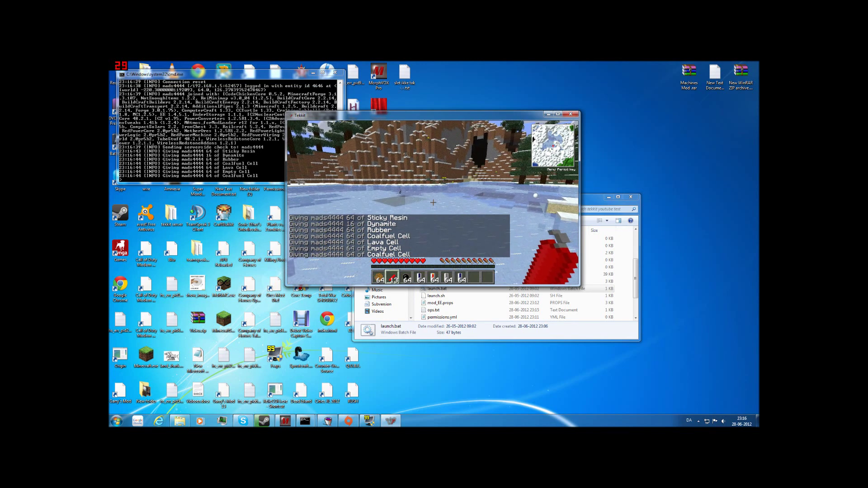
Step: Disconnect from the current server and join the "Minecraft Server" entry in the multiplayer server list
key(Escape)
click(433, 239)
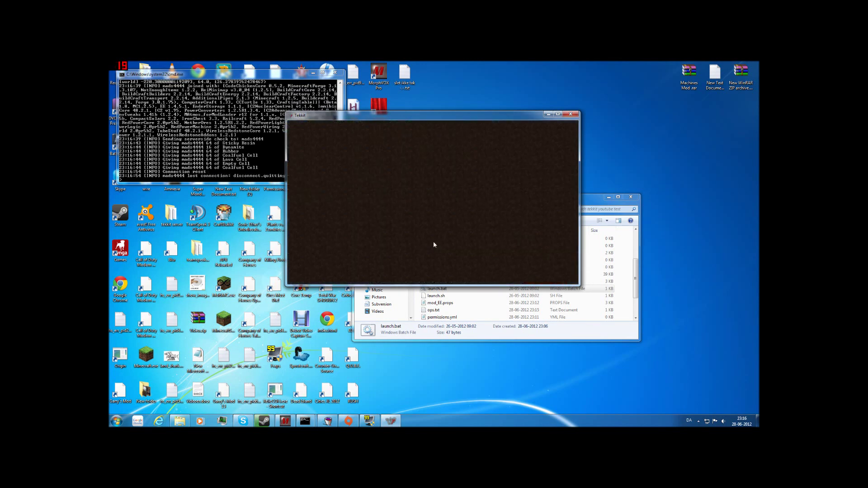
click(420, 217)
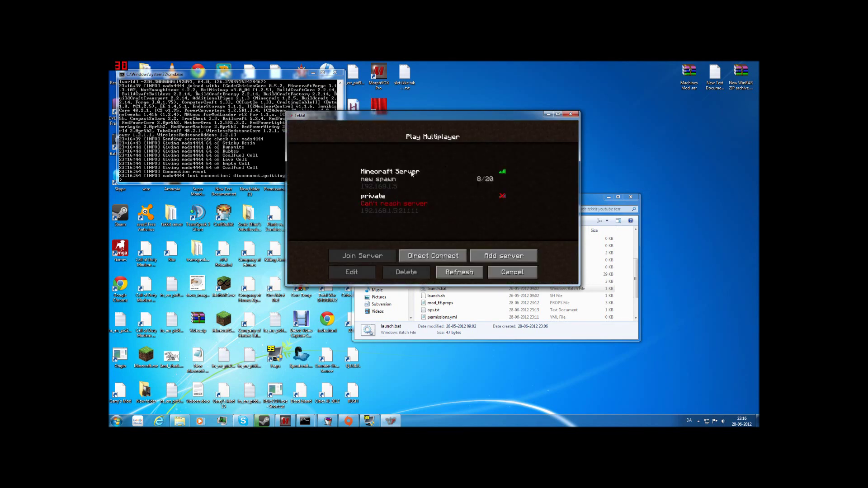
click(401, 188)
double_click(401, 188)
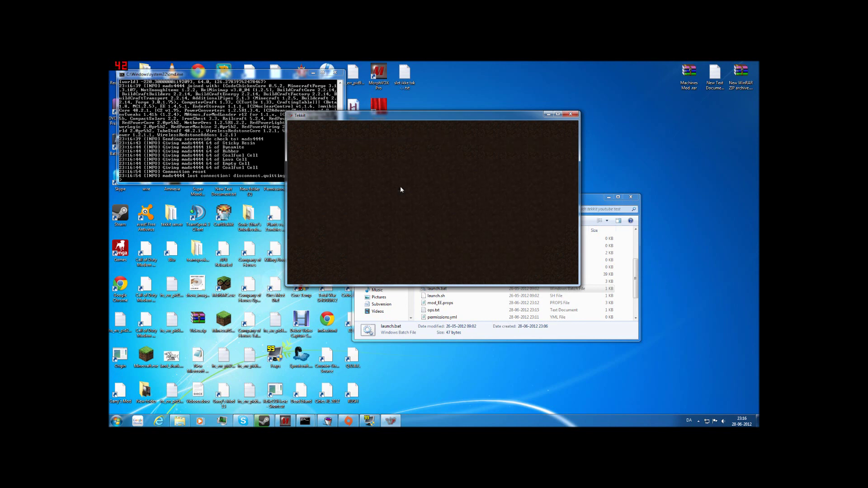
Step: Run the /v command and send the chat message "say hi to youtube :D" to the online players
key(w)
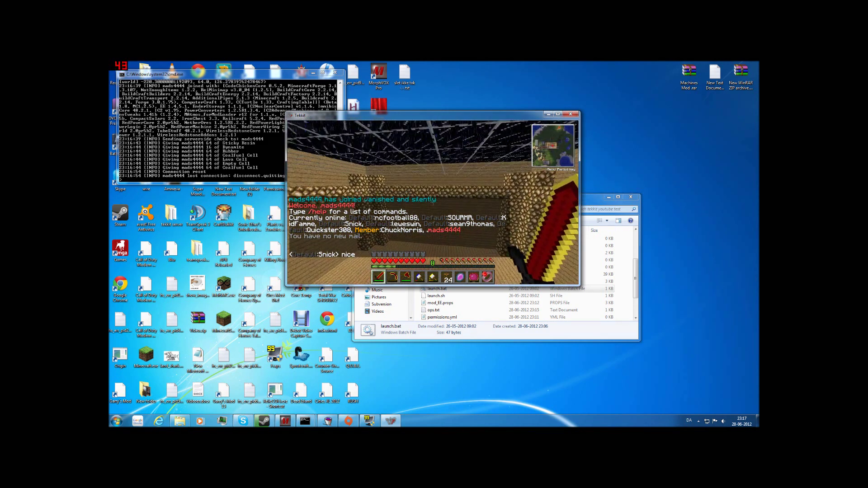
text(t/v)
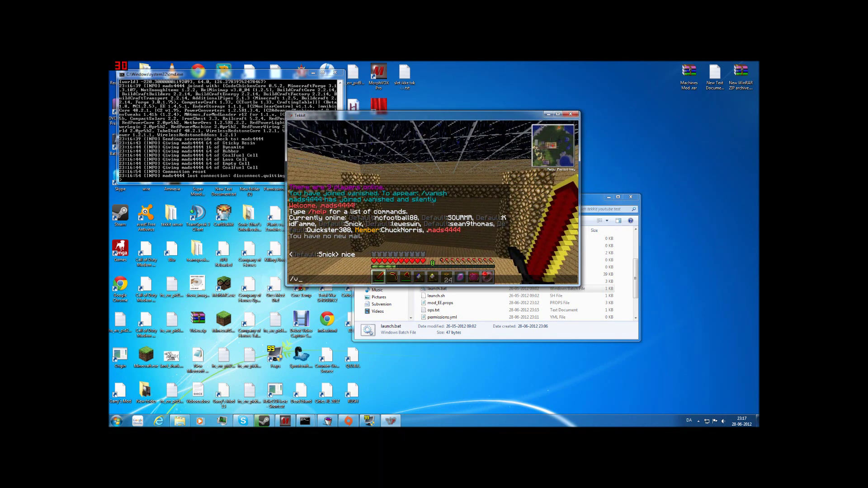
key(Return)
key(t)
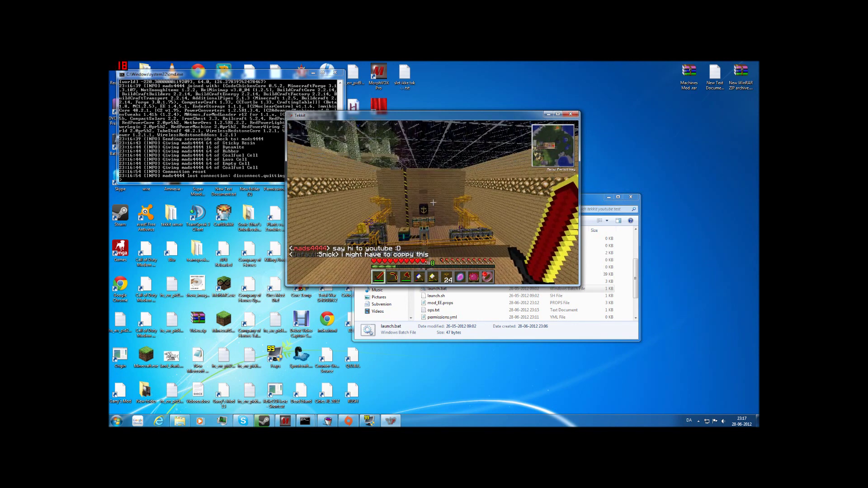
Step: Walk through the wooden room toward the machines and pipes and examine the setup from several sides
key(w)
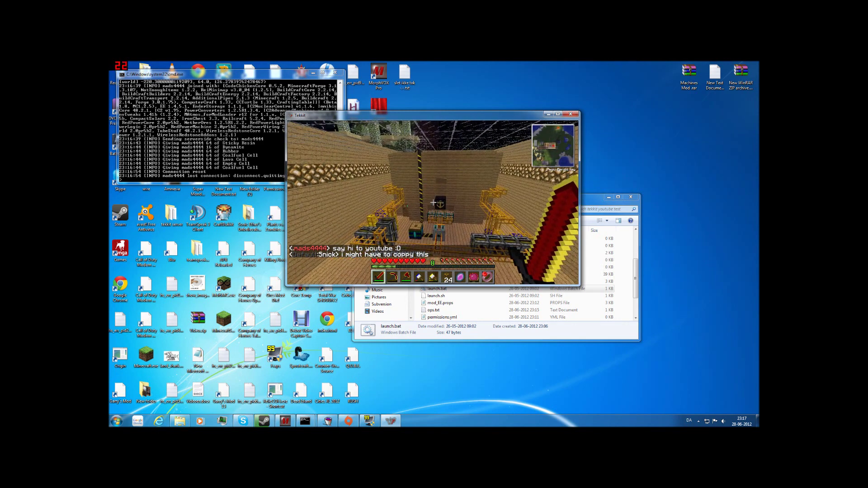
key(w)
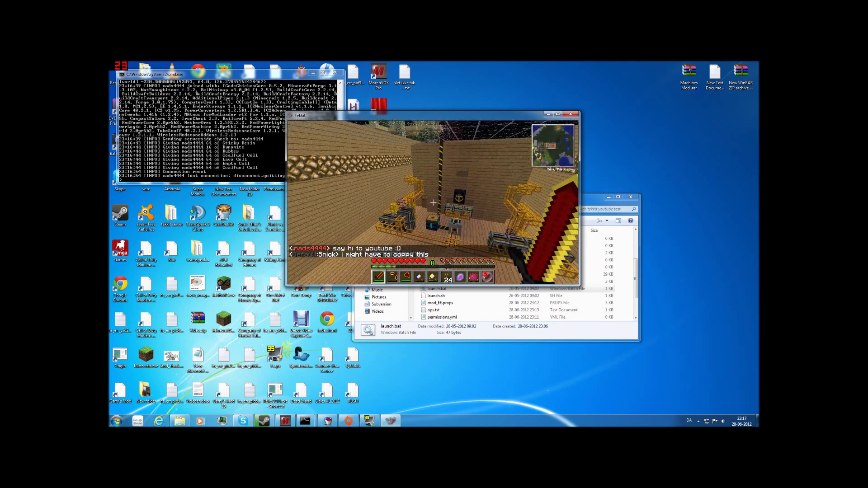
key(w)
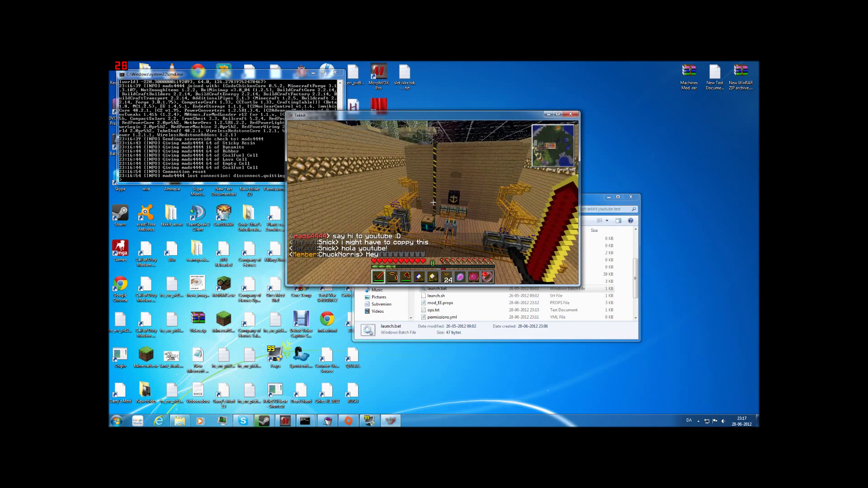
key(w)
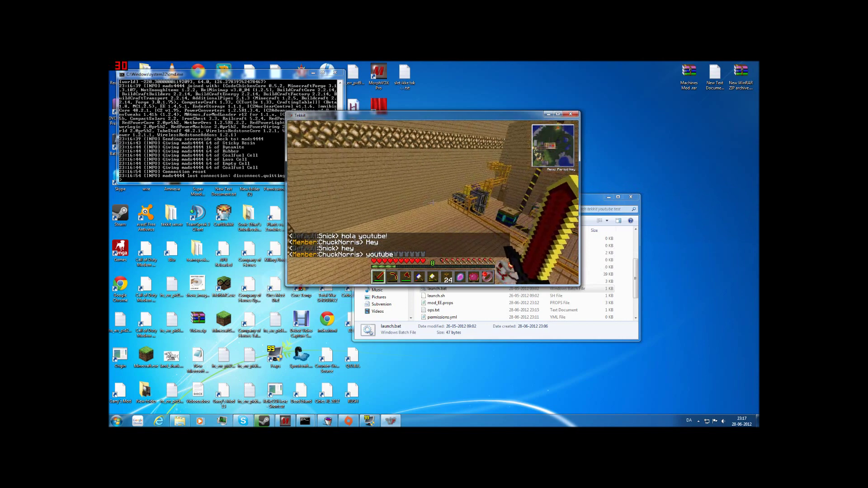
key(Tab)
key(w)
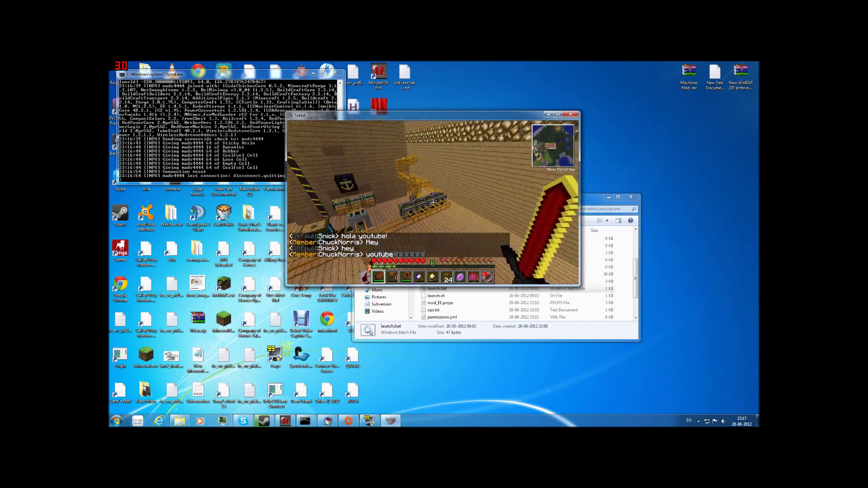
key(w)
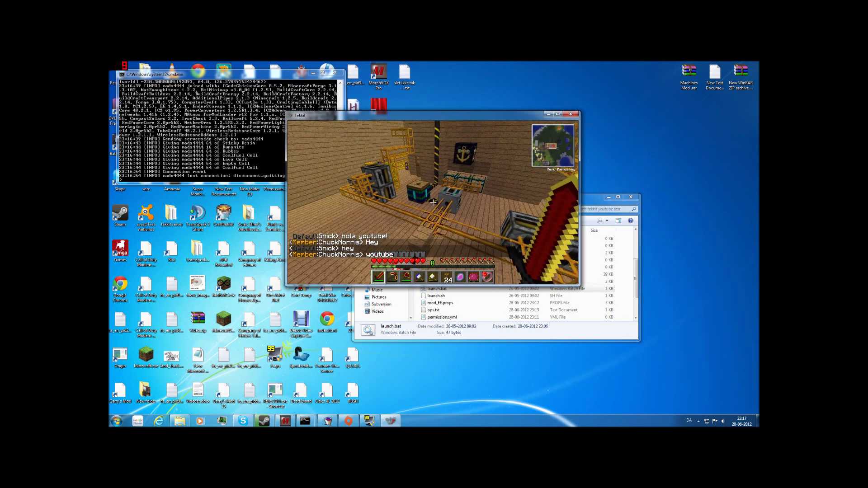
Step: Disconnect from the multiplayer server and minimize the game window
key(Escape)
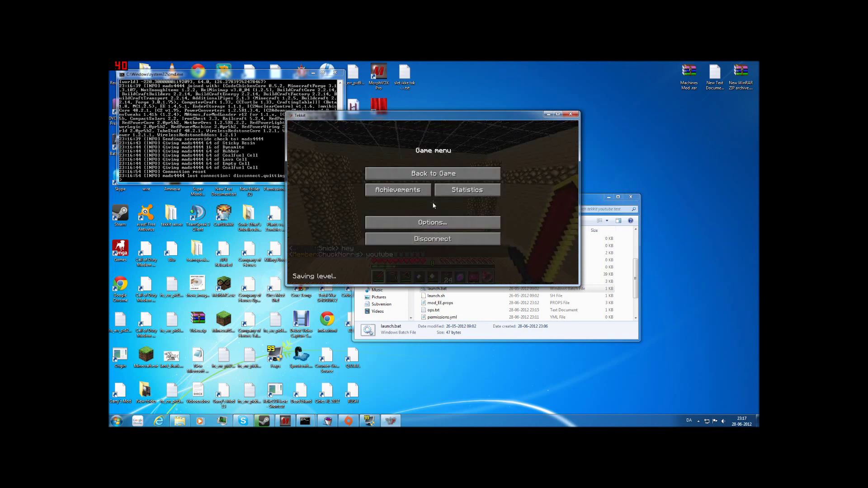
click(446, 240)
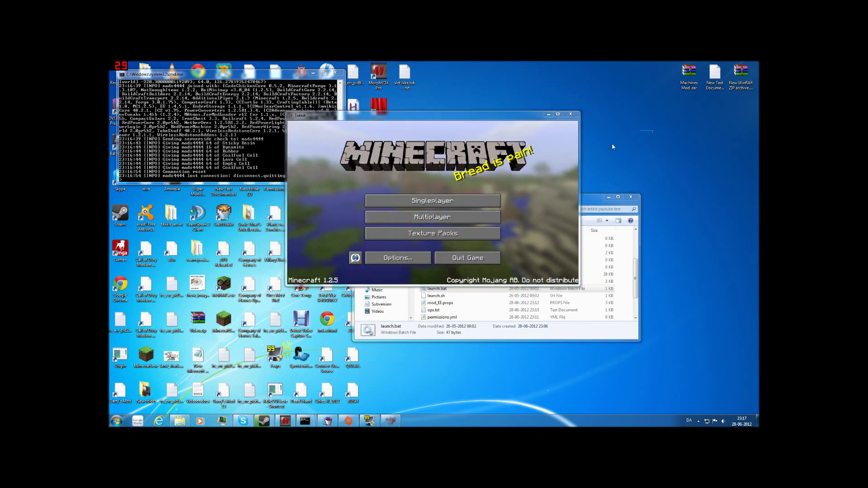
click(547, 114)
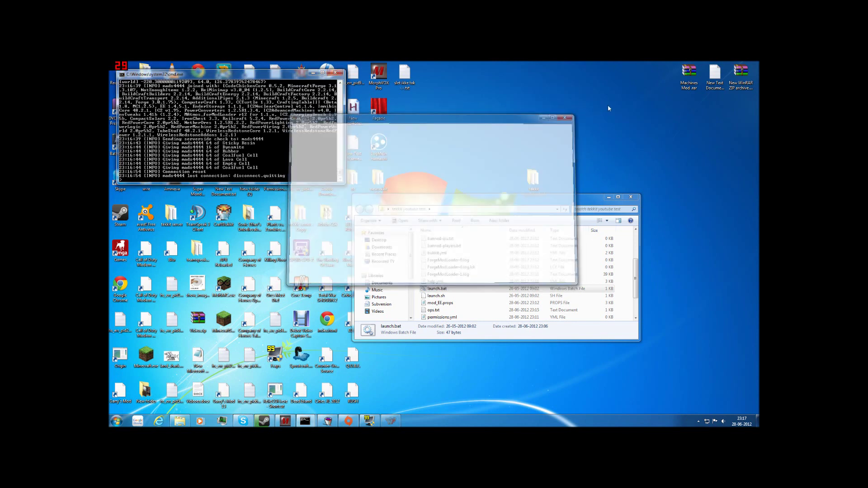